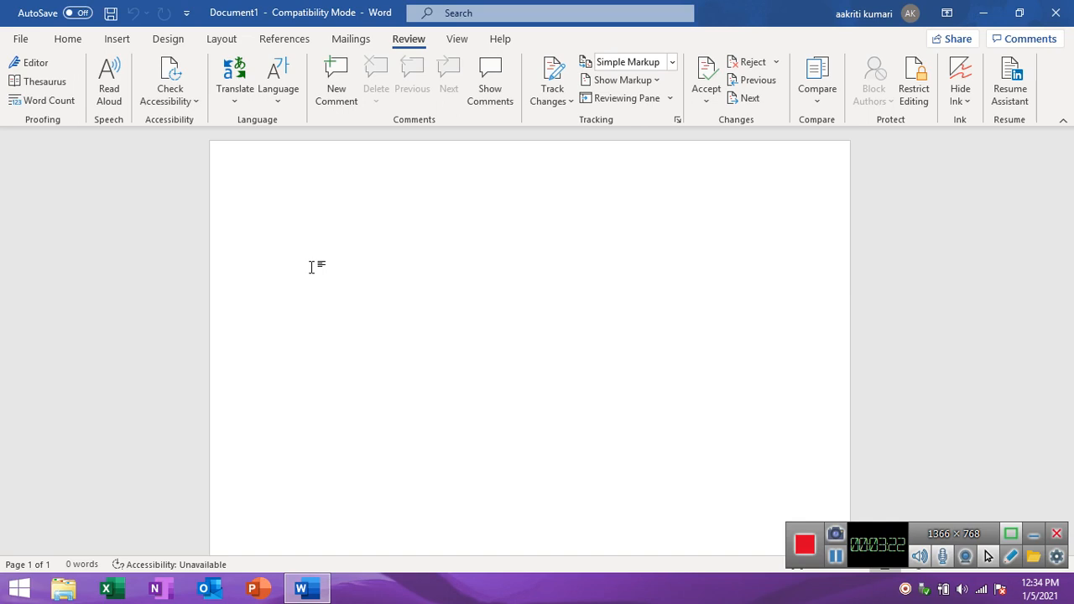
# Generate the default random sample paragraphs in the blank document with =rand().
pyautogui.write('=ra')
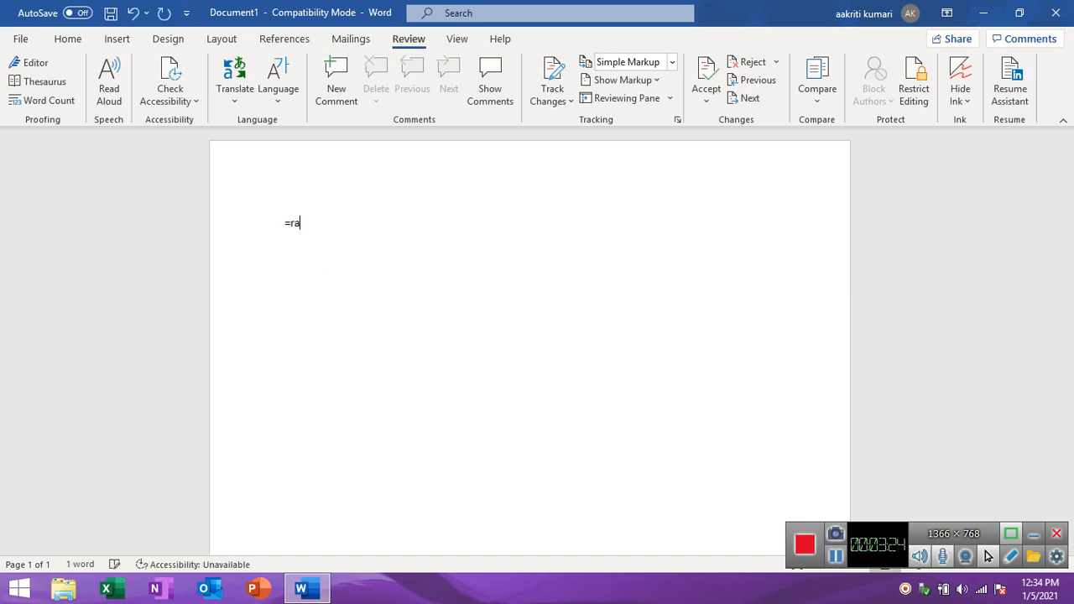
pyautogui.write('nd()')
pyautogui.press('Return')
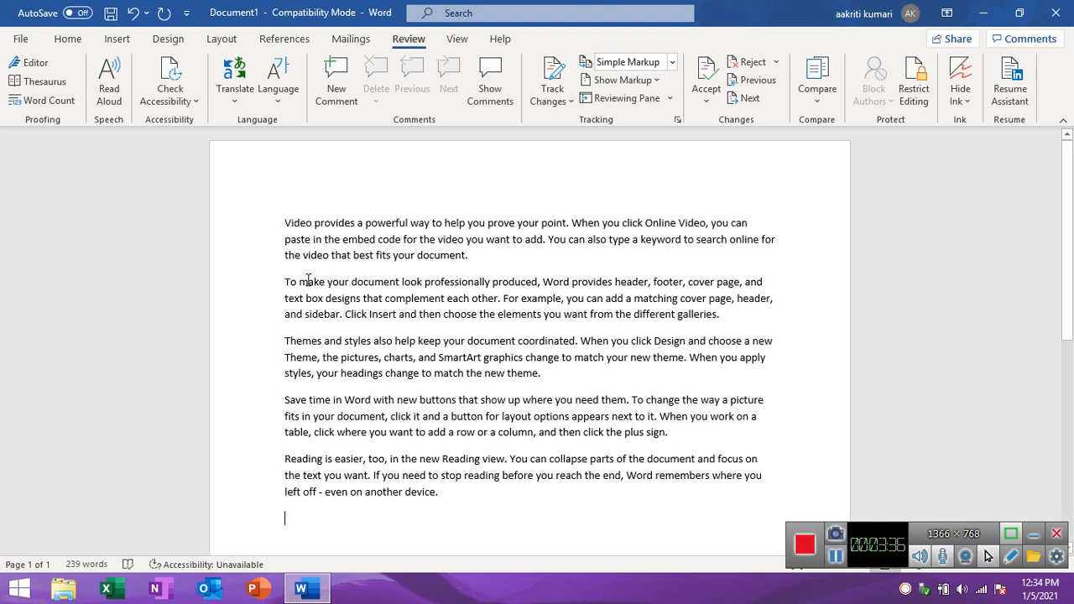
# Move the word "Video" from the start of the first paragraph to just before "sidebar" in the second paragraph.
pyautogui.click(286, 223)
pyautogui.doubleClick(295, 223)
pyautogui.moveTo(297, 223); pyautogui.dragTo(305, 314)
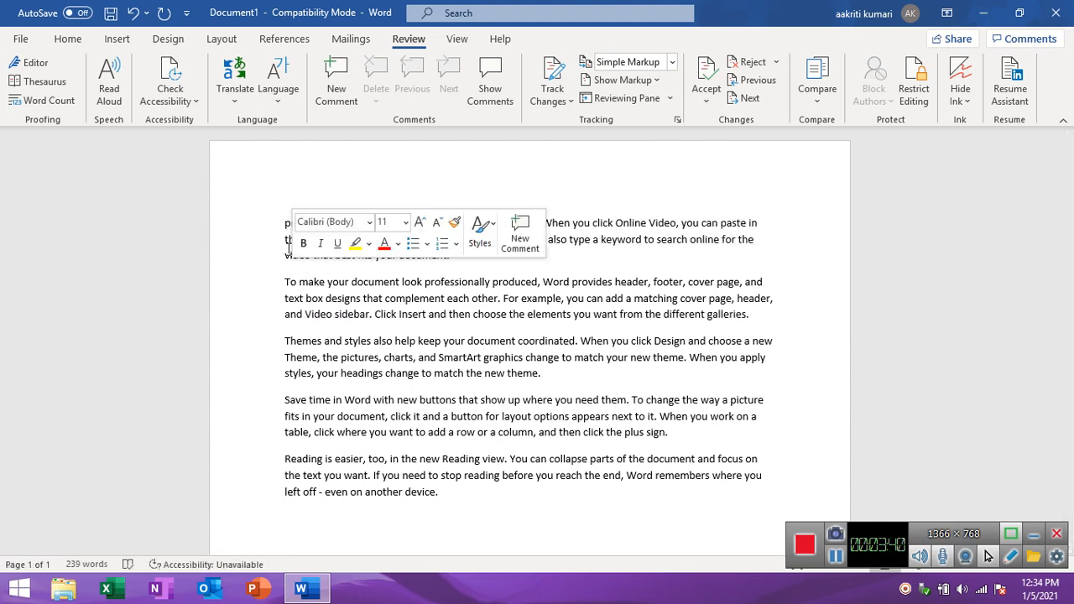
pyautogui.click(282, 226)
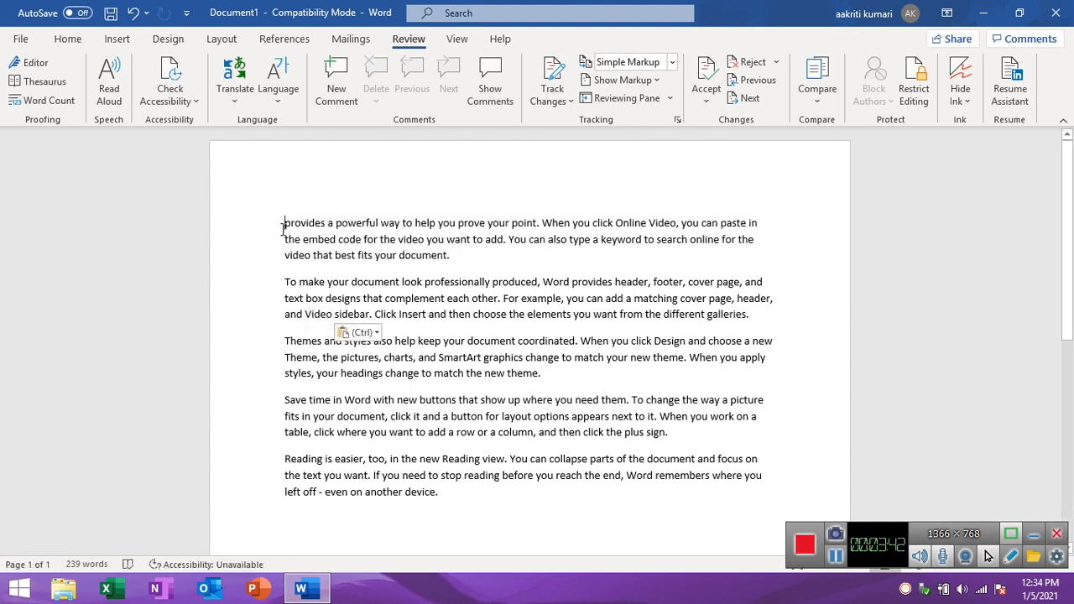
# Enlarge all of the document's text to 16 pt and make it bold.
pyautogui.click(294, 240)
pyautogui.hotkey('ctrl', 'a')
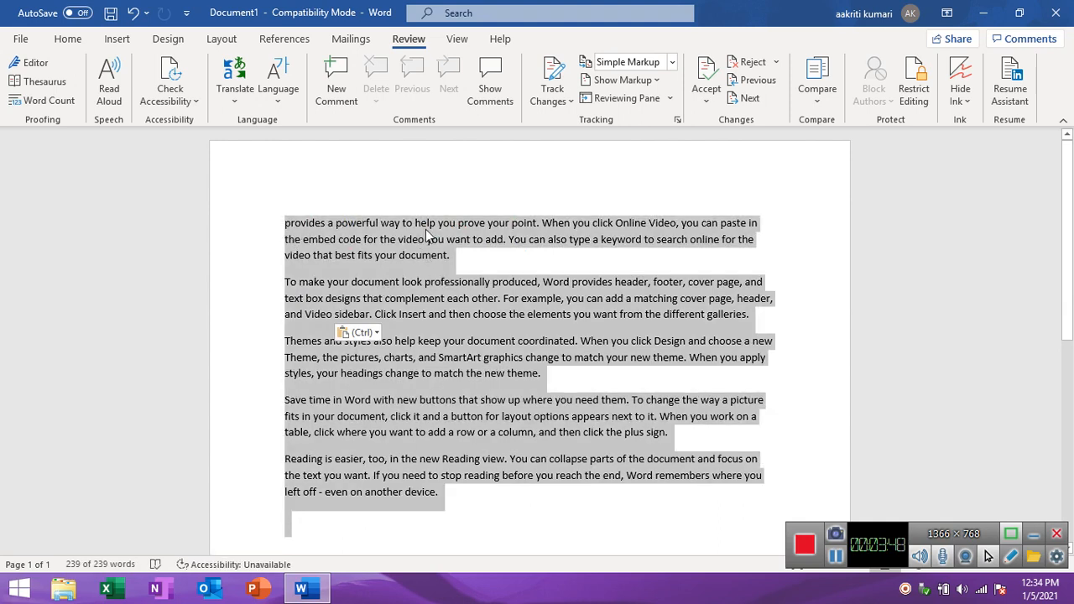
pyautogui.click(69, 40)
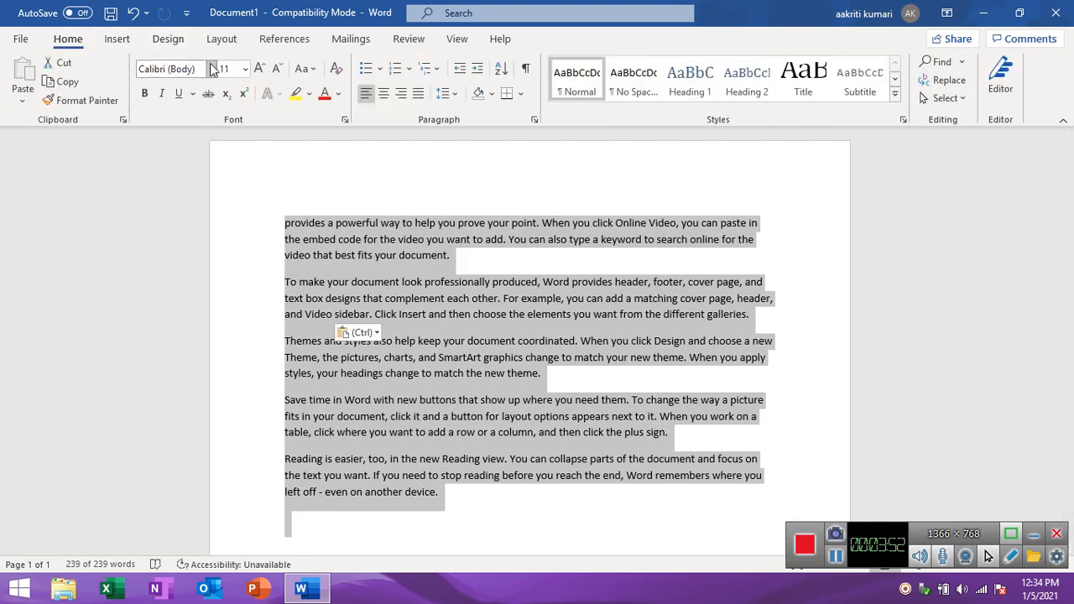
pyautogui.click(259, 70)
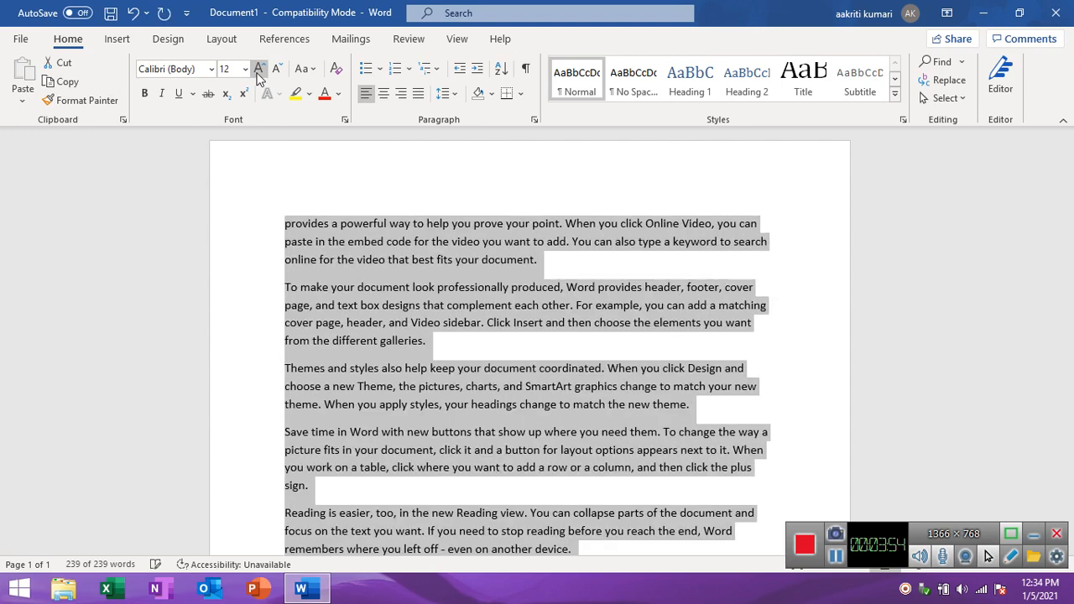
pyautogui.click(260, 70)
pyautogui.click(260, 70)
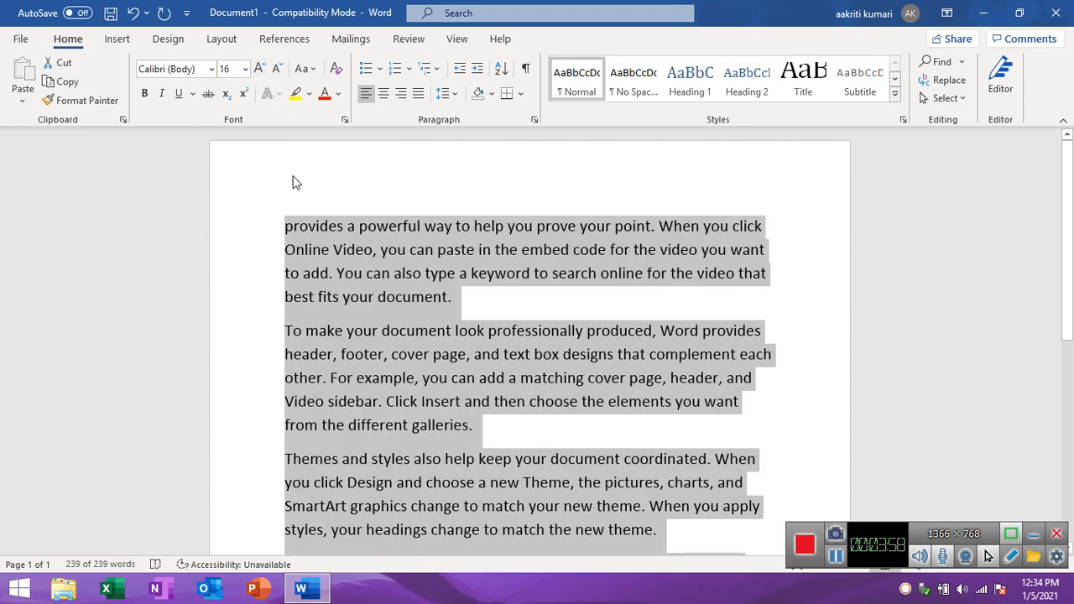
pyautogui.click(148, 96)
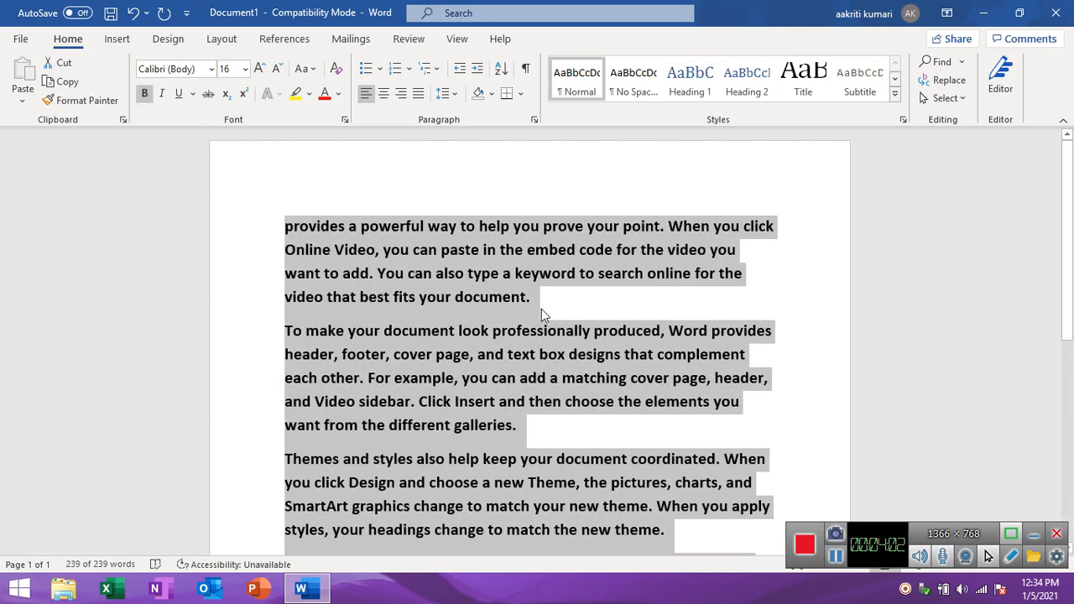
pyautogui.click(541, 315)
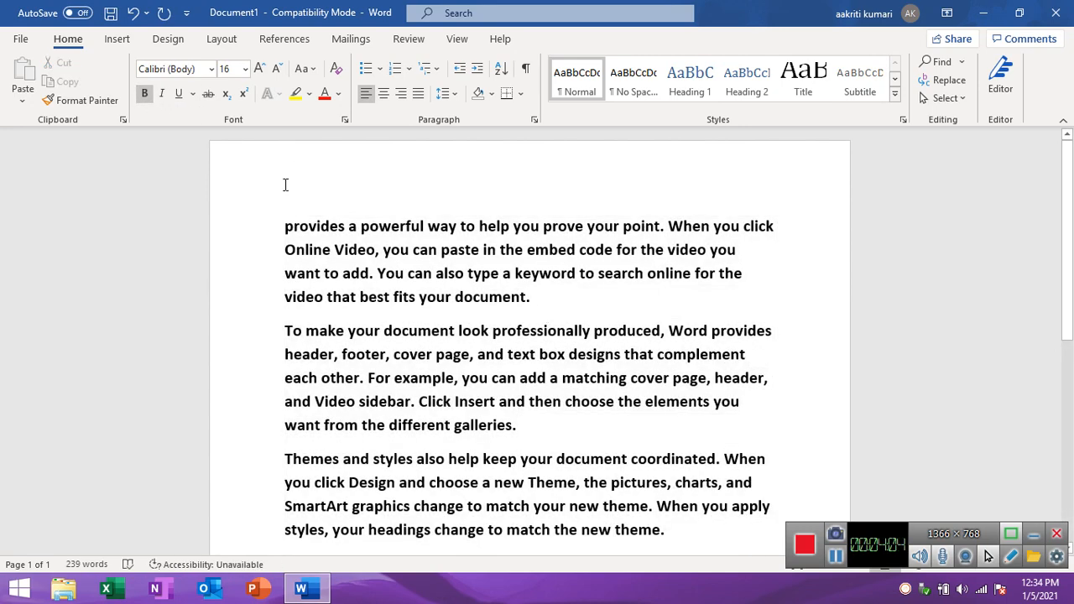
# Introduce spelling errors by changing "powerful" to "powerfl" in the first paragraph and "document" to "docuent" in the second paragraph's opening sentence.
pyautogui.click(407, 47)
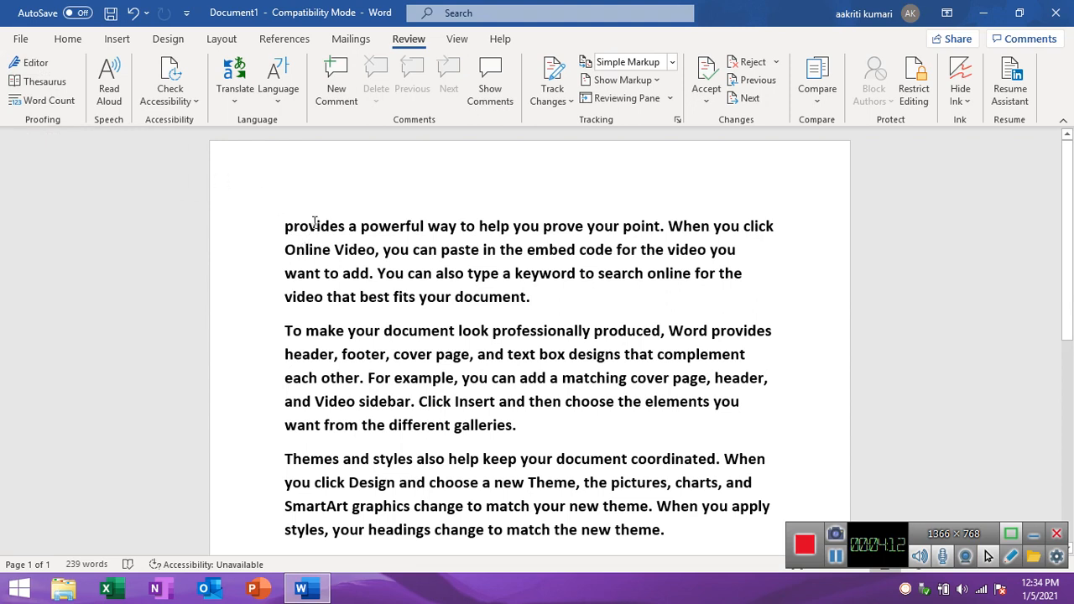
pyautogui.click(421, 227)
pyautogui.press('BackSpace')
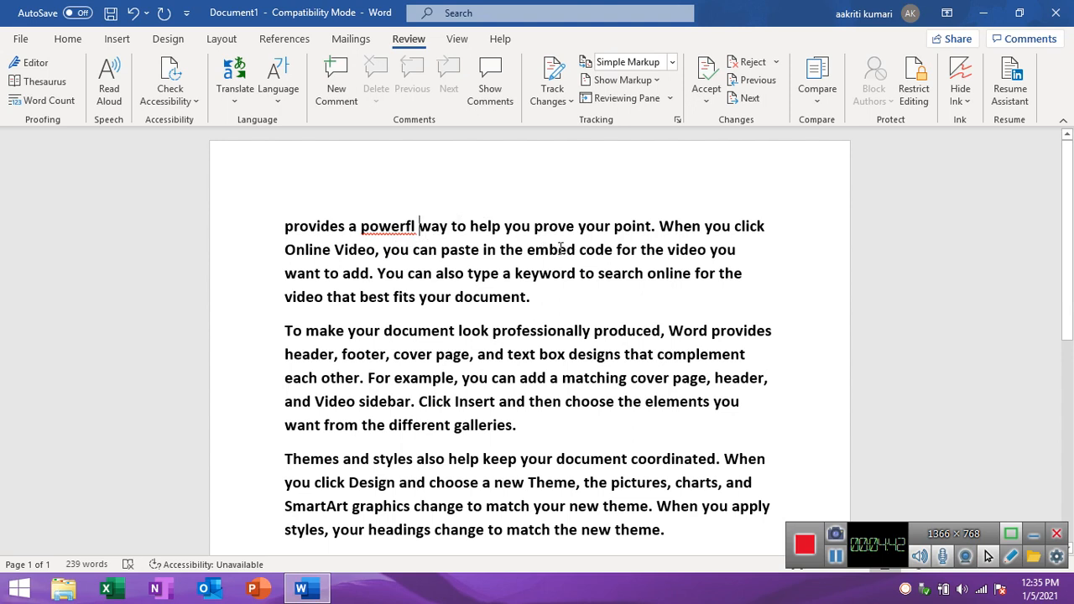
pyautogui.click(433, 330)
pyautogui.press('BackSpace')
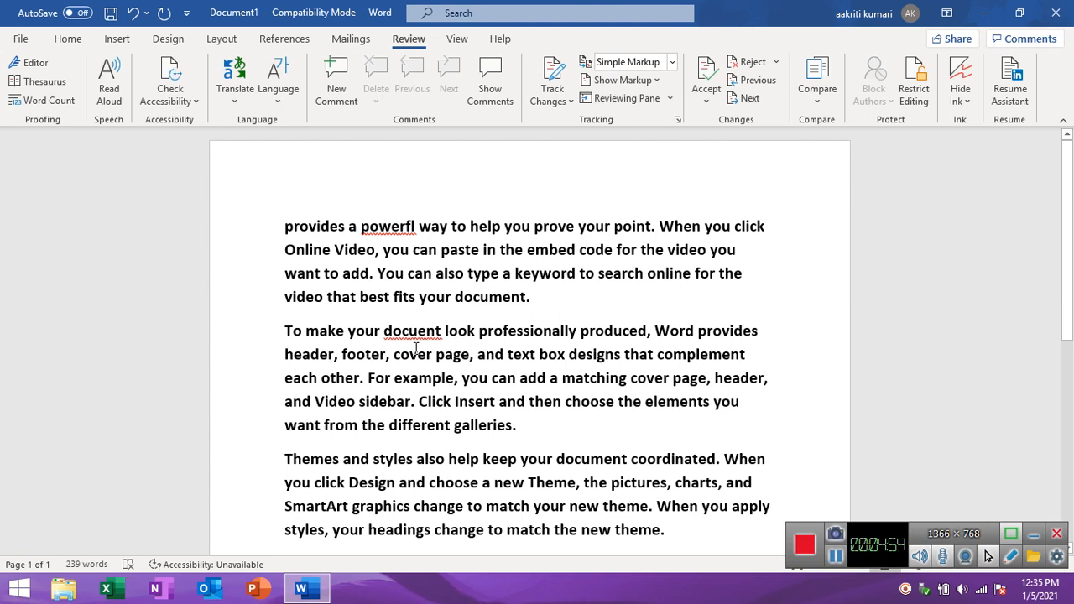
# Misspell "professionally" as "profeionally" and "complement" as "compement" in the second paragraph.
pyautogui.click(530, 332)
pyautogui.press('BackSpace')
pyautogui.press('BackSpace')
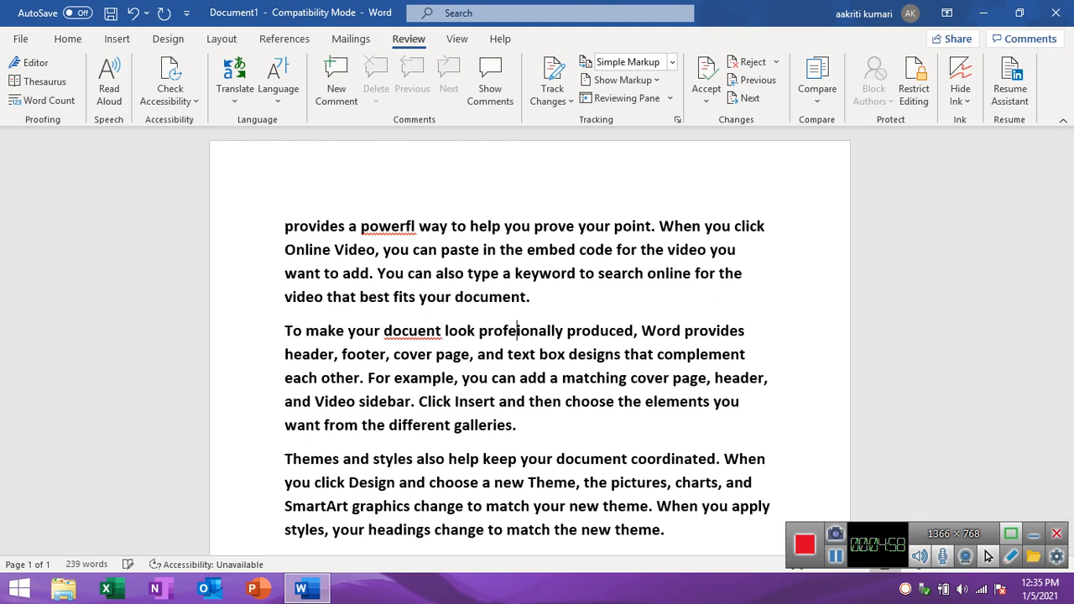
pyautogui.click(569, 354)
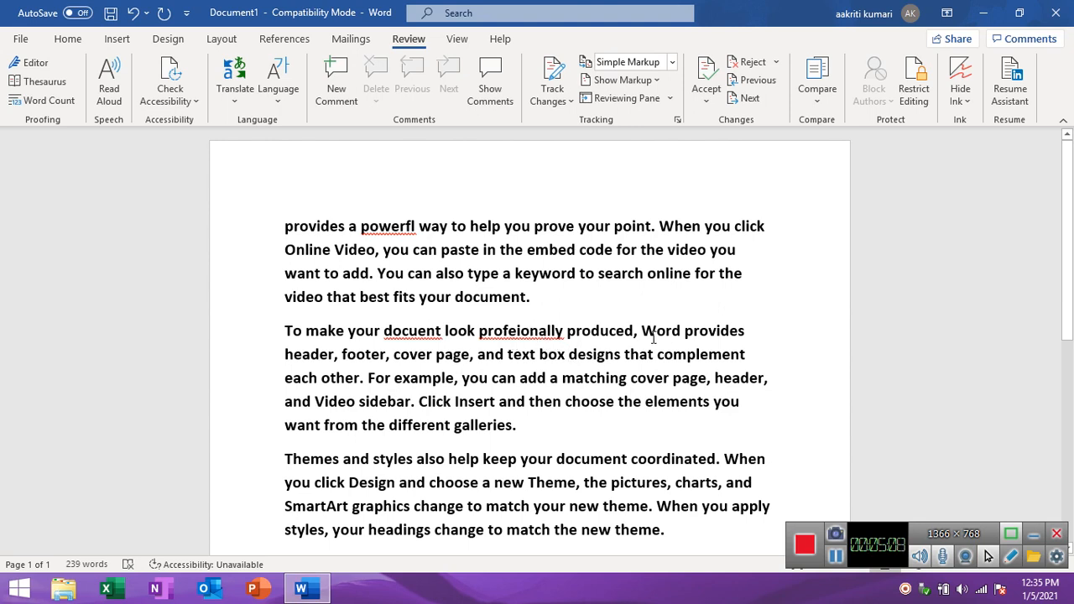
pyautogui.click(701, 354)
pyautogui.press('BackSpace')
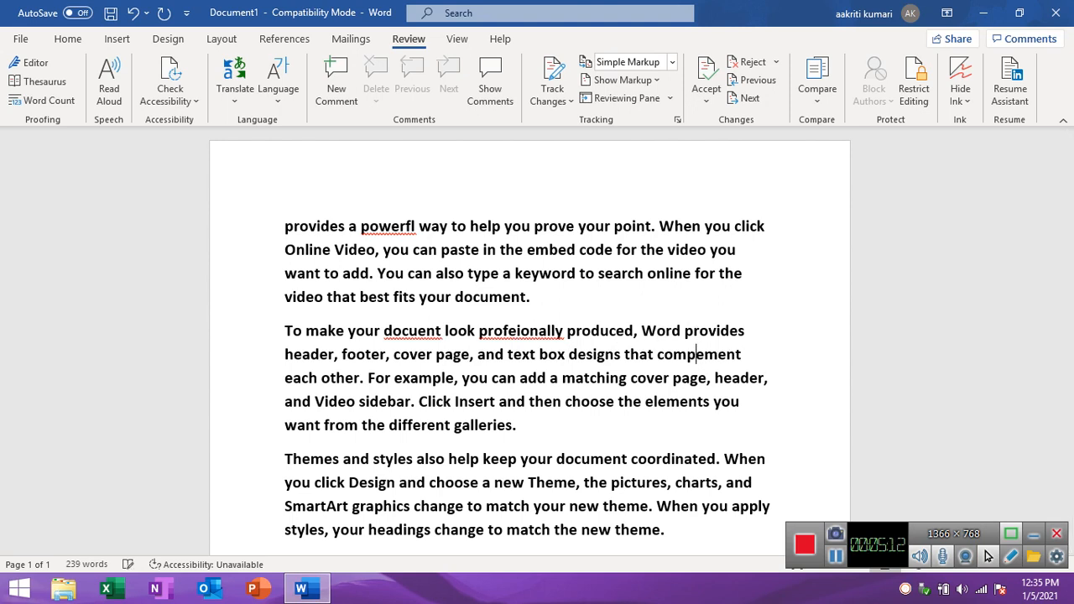
pyautogui.click(752, 349)
pyautogui.click(749, 312)
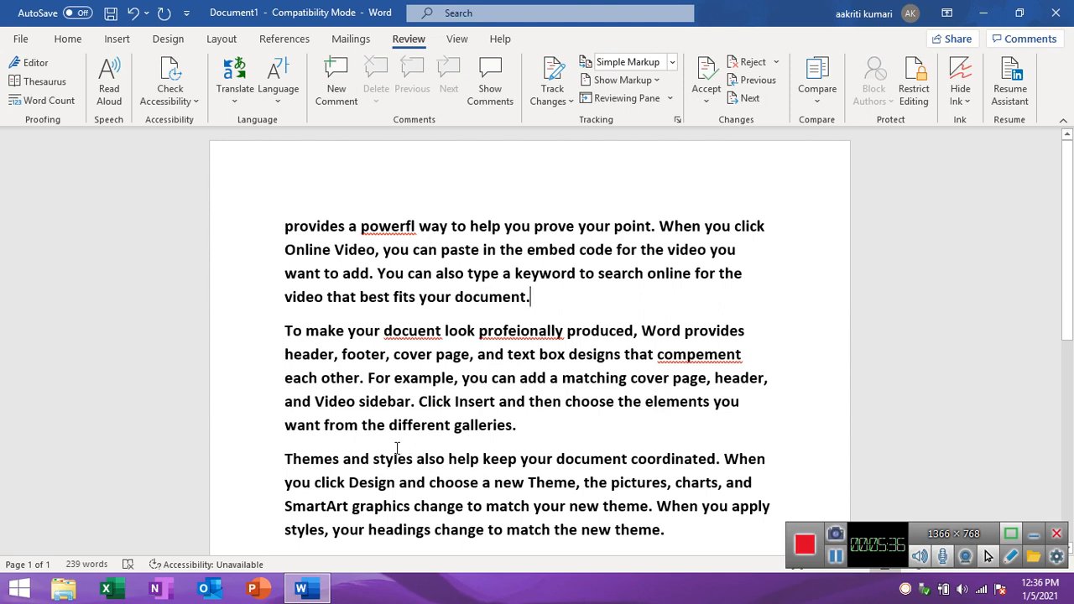
# Remove the space between "and" and "styles" at the start of the third paragraph.
pyautogui.click(345, 460)
pyautogui.click(374, 460)
pyautogui.press('BackSpace')
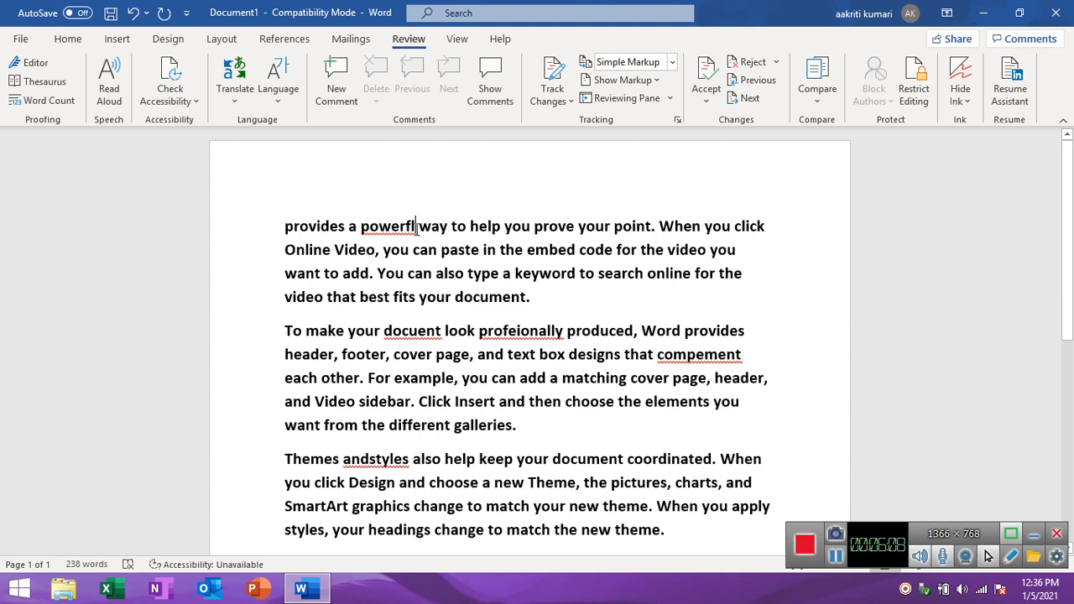
# Run the Editor check from the misspelled word "powerfl" and open its spelling corrections.
pyautogui.doubleClick(416, 225)
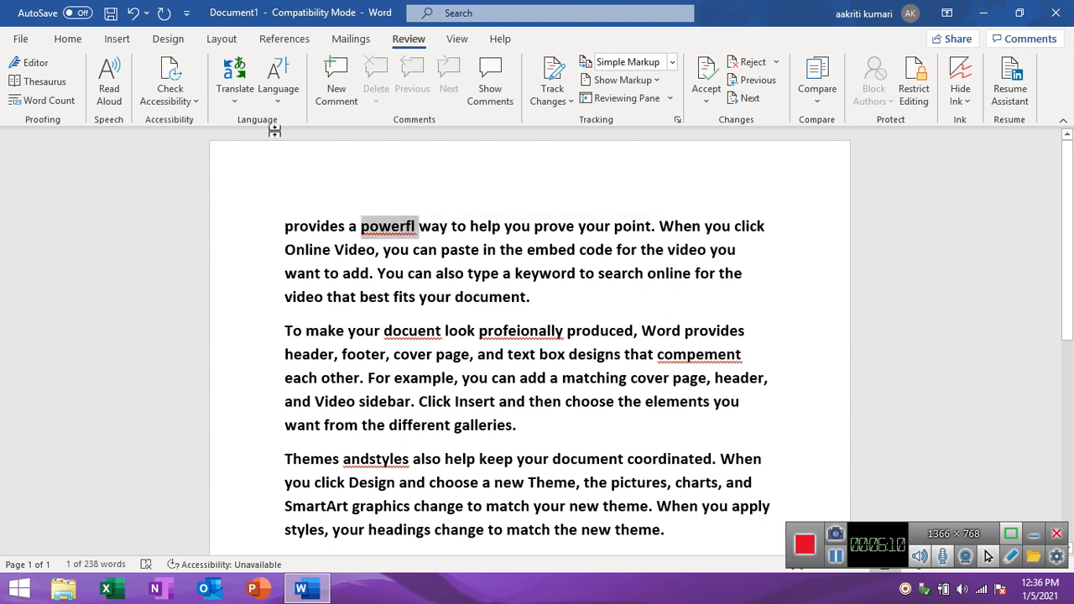
pyautogui.click(49, 63)
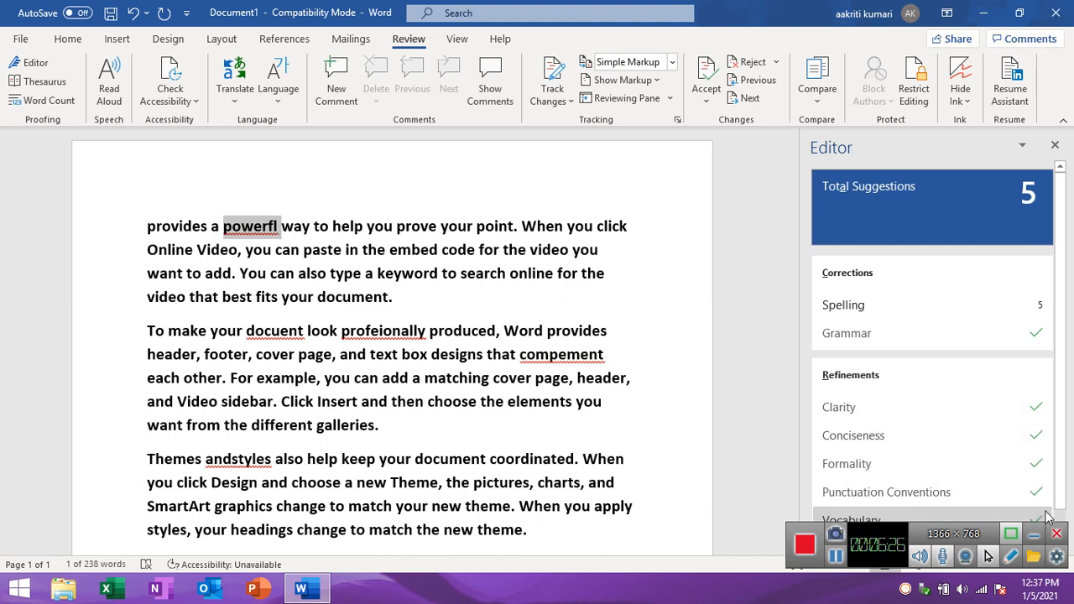
pyautogui.scroll(-1, 1060, 521)
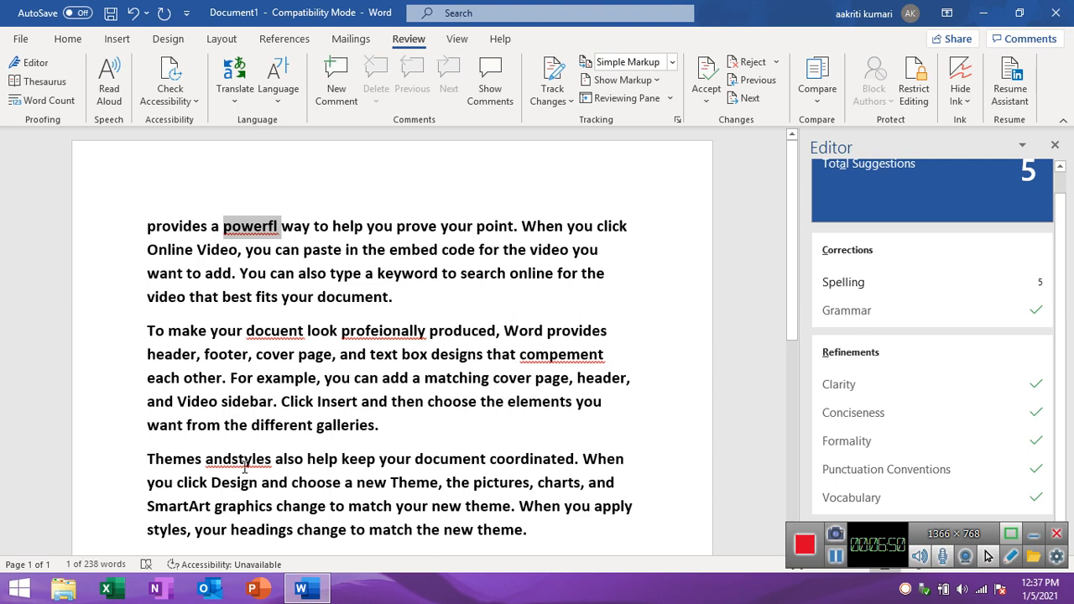
pyautogui.click(862, 286)
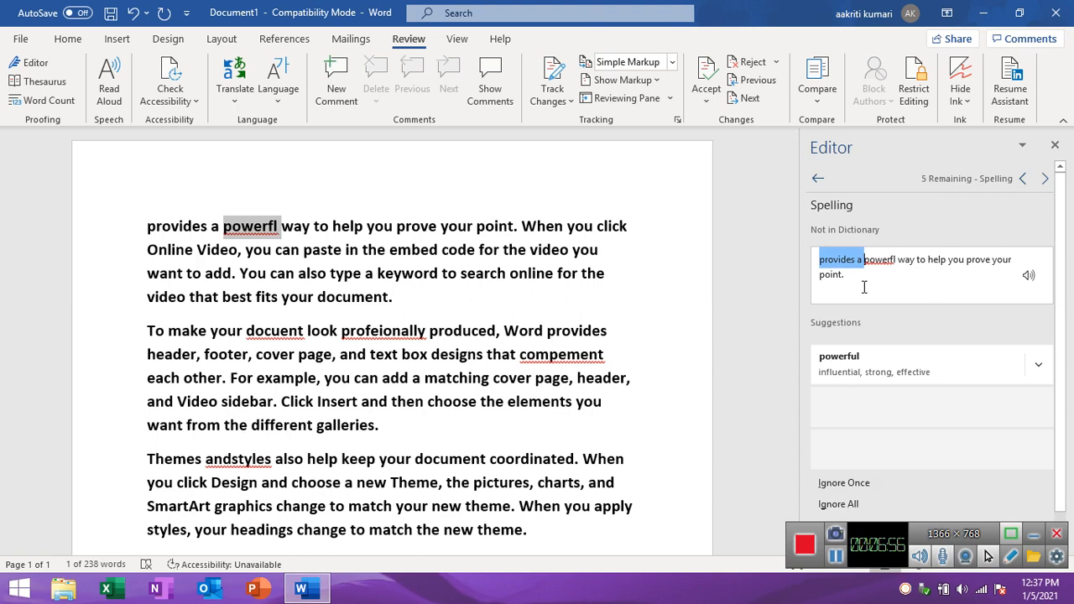
pyautogui.click(974, 299)
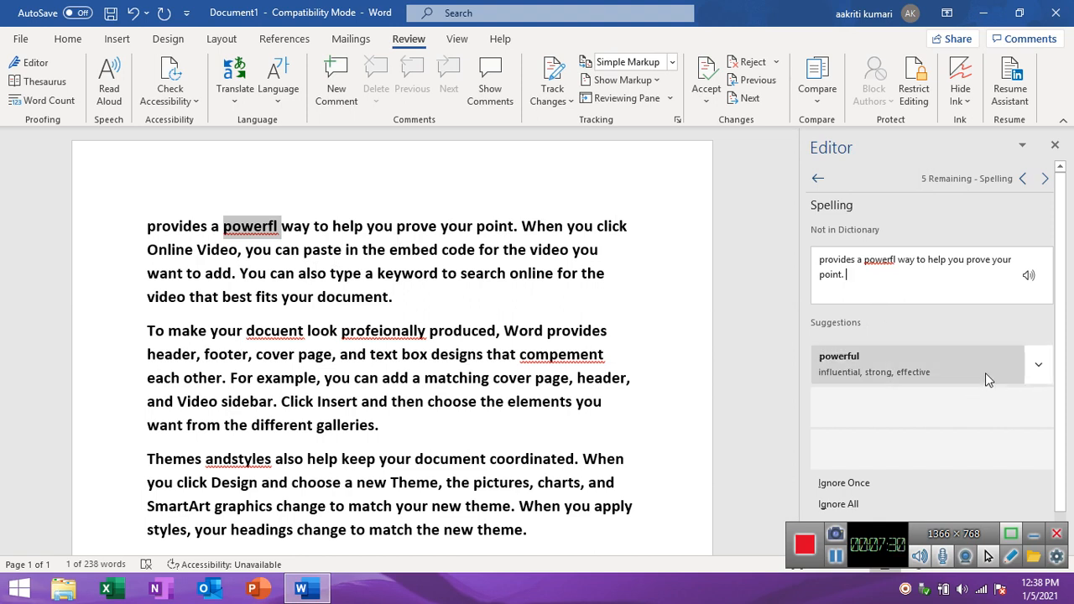
# Correct "powerfl" to "powerful" and "docuent" to "document", adding both corrections to AutoCorrect.
pyautogui.click(1039, 369)
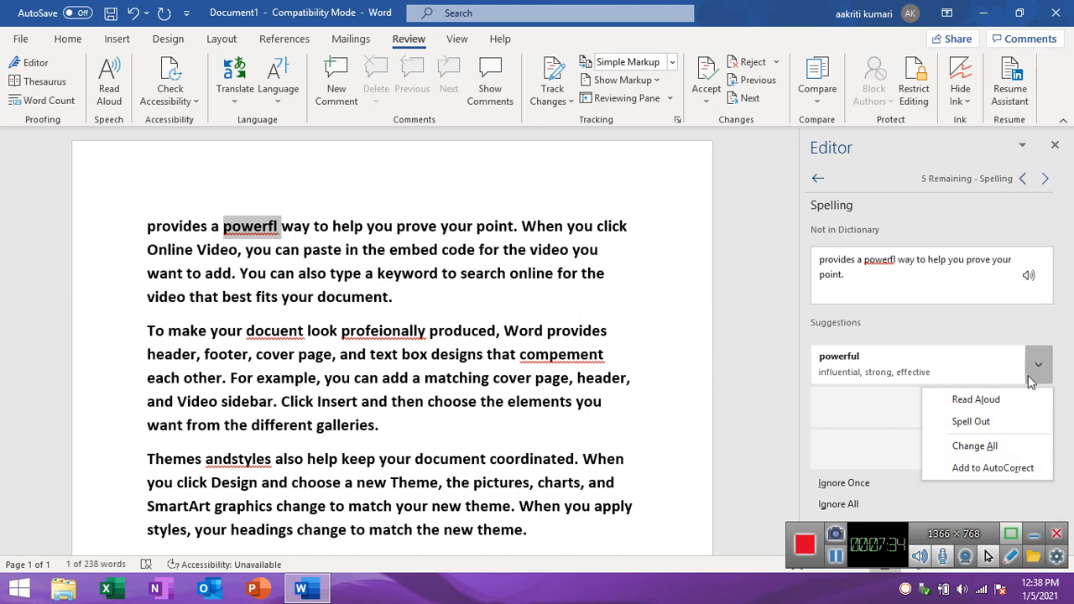
pyautogui.click(1003, 474)
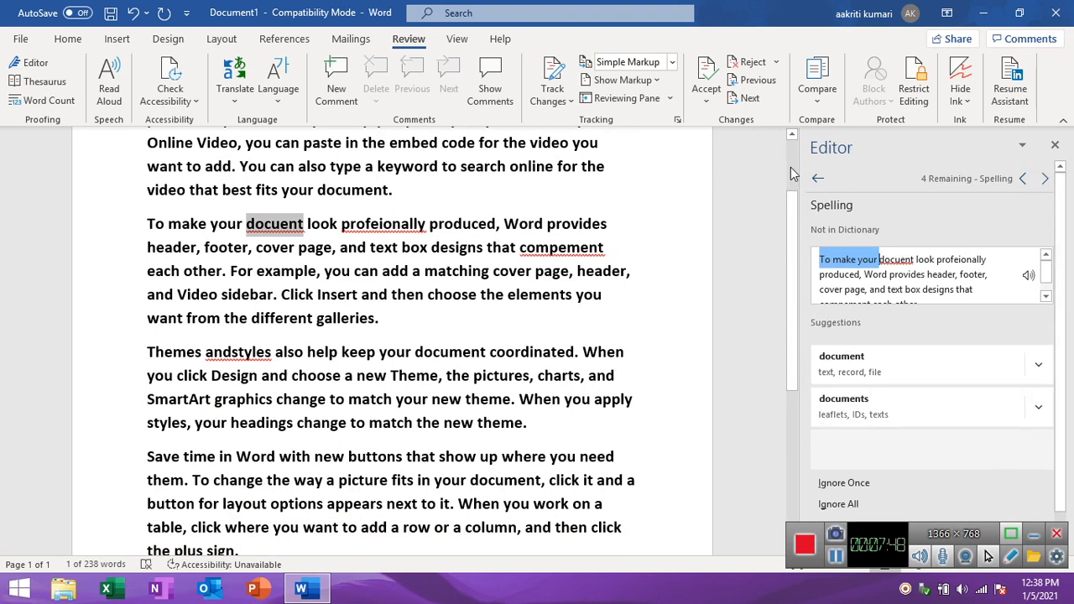
pyautogui.scroll(2, 787, 168)
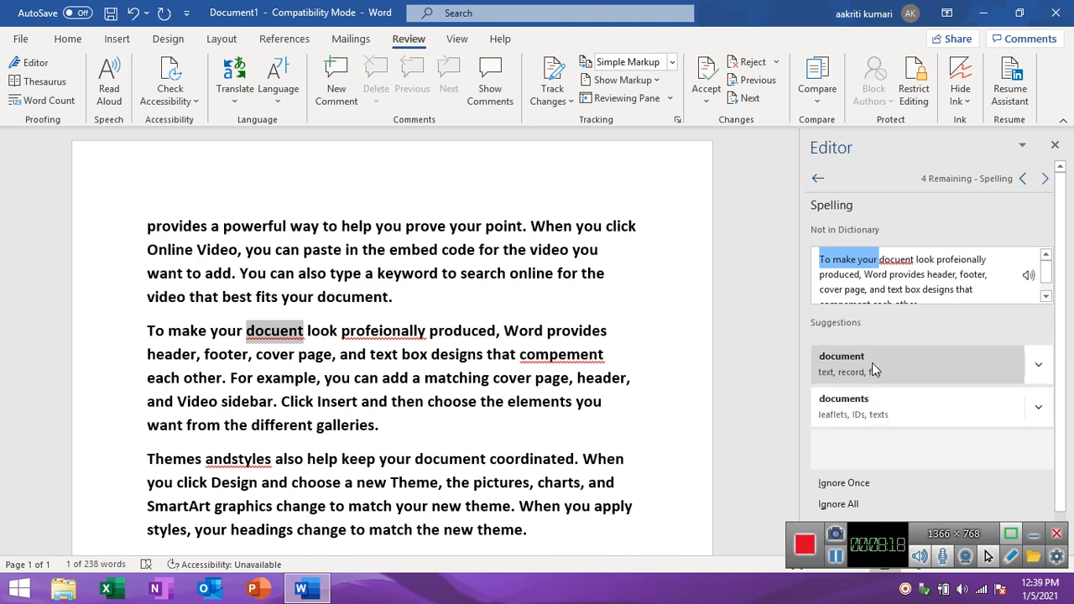
pyautogui.click(1037, 367)
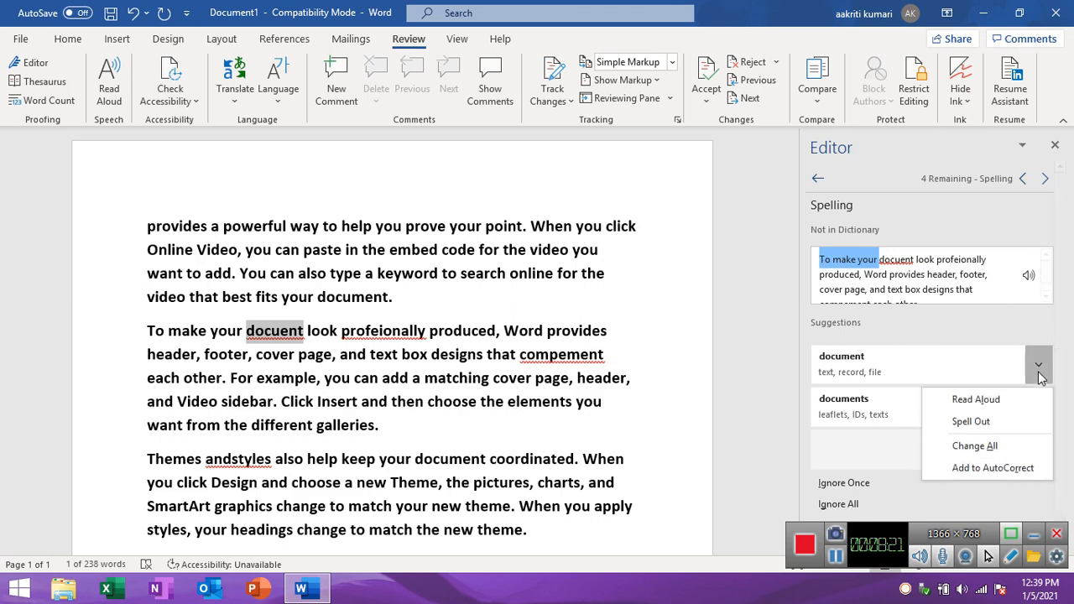
pyautogui.click(1006, 469)
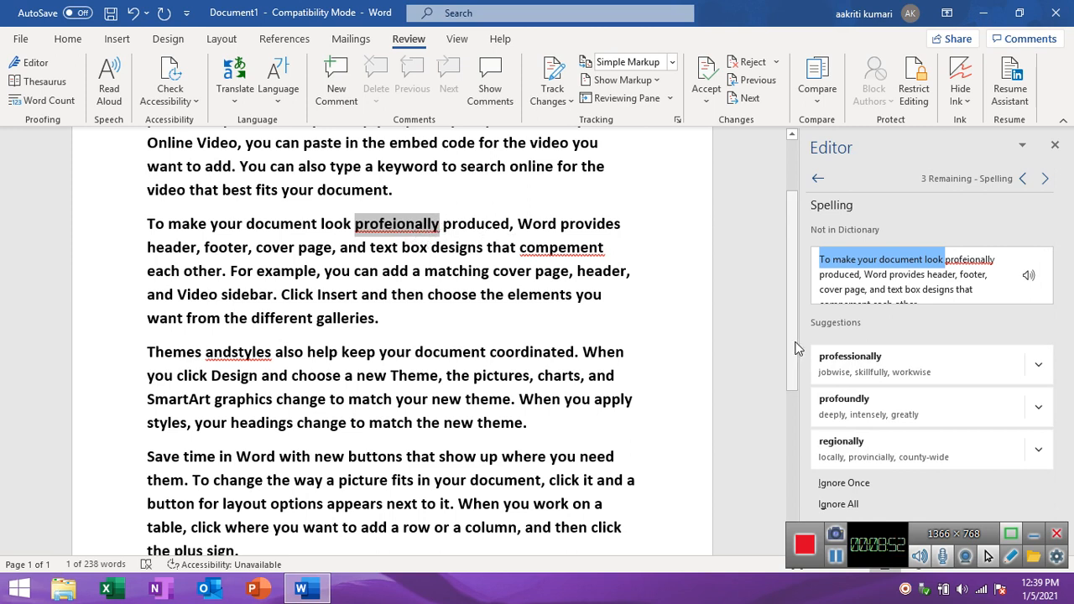
# Correct "profeionally" to "professionally", and change all occurrences of "compement" to "complement" after having that suggestion read aloud.
pyautogui.click(845, 360)
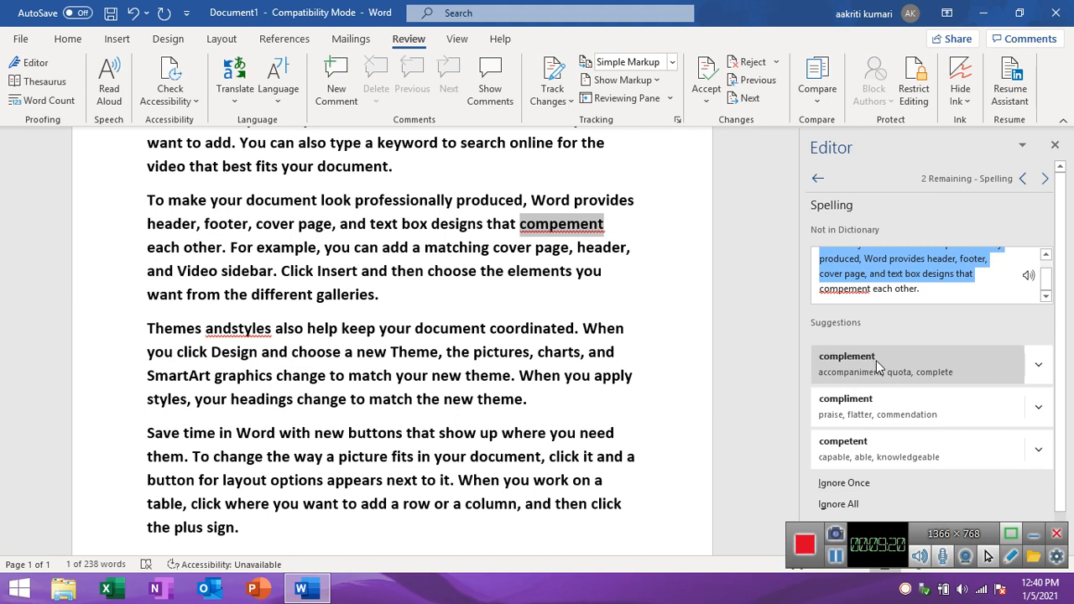
pyautogui.click(1038, 364)
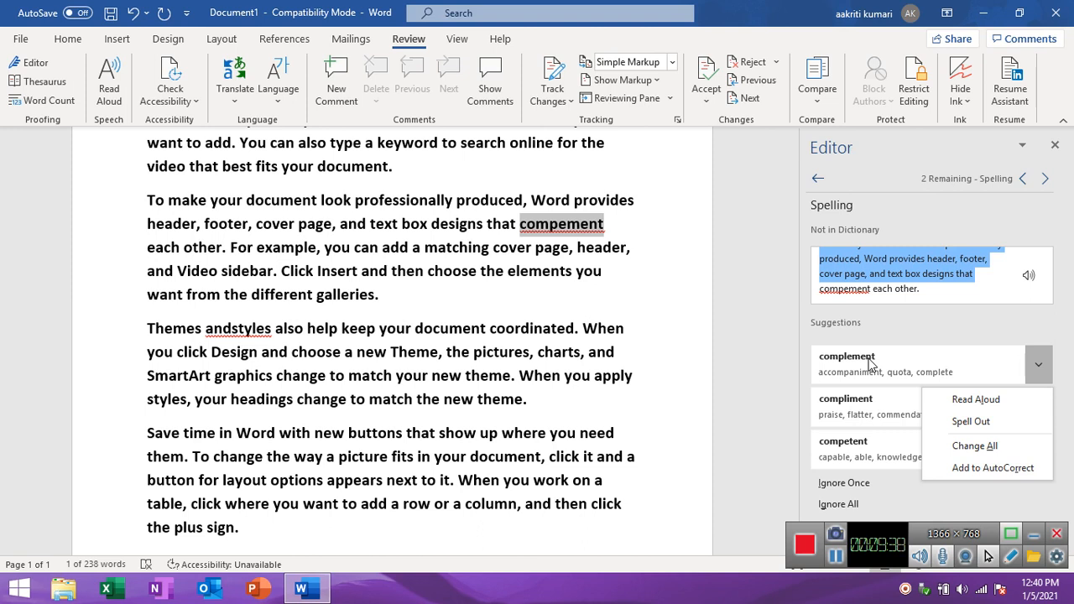
pyautogui.click(973, 405)
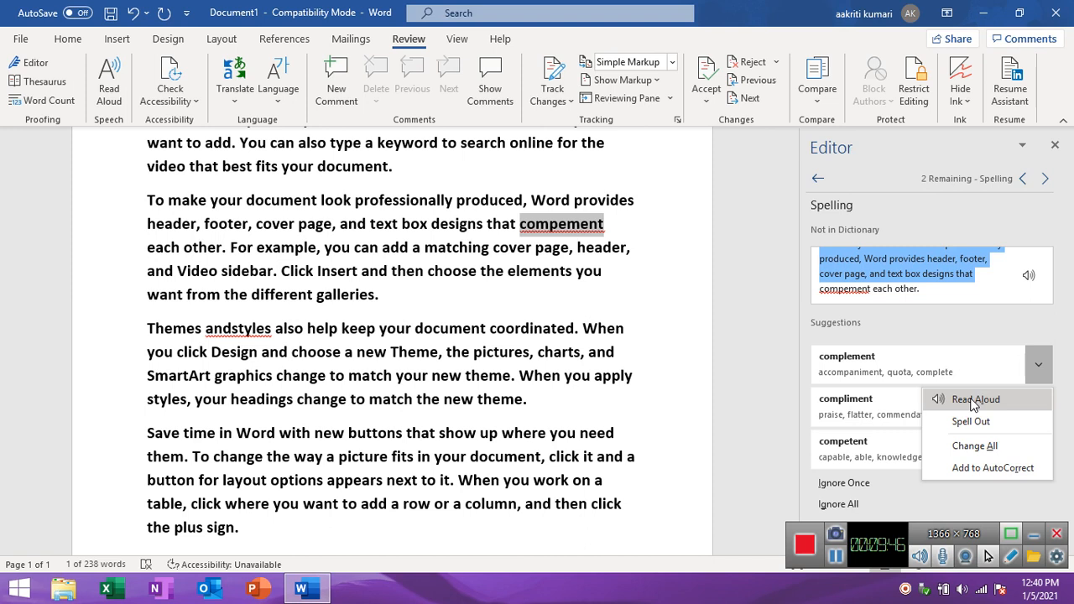
pyautogui.click(973, 406)
pyautogui.click(1045, 370)
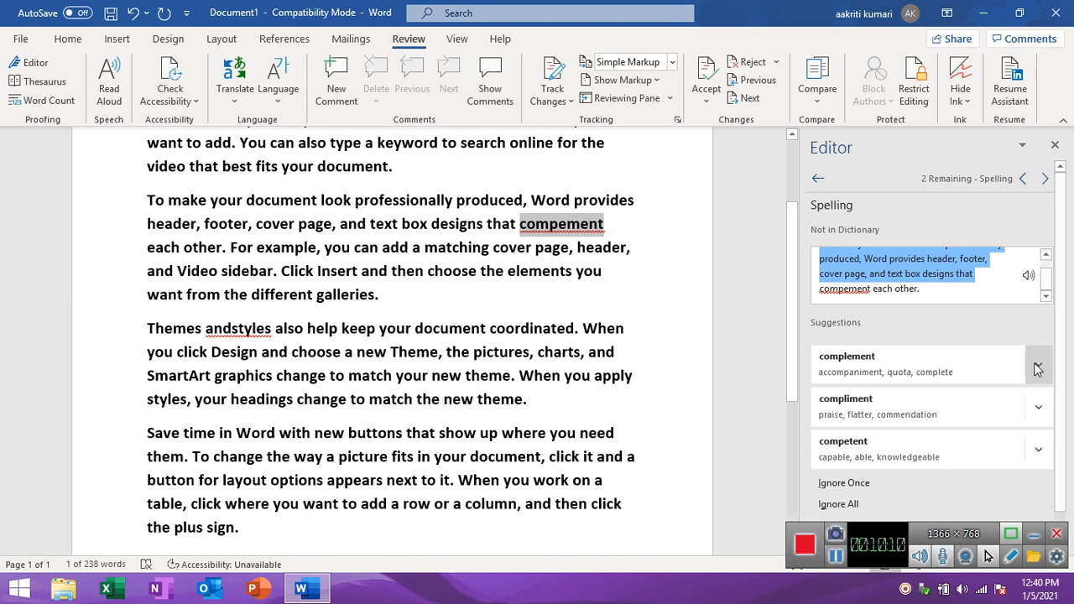
pyautogui.click(1039, 369)
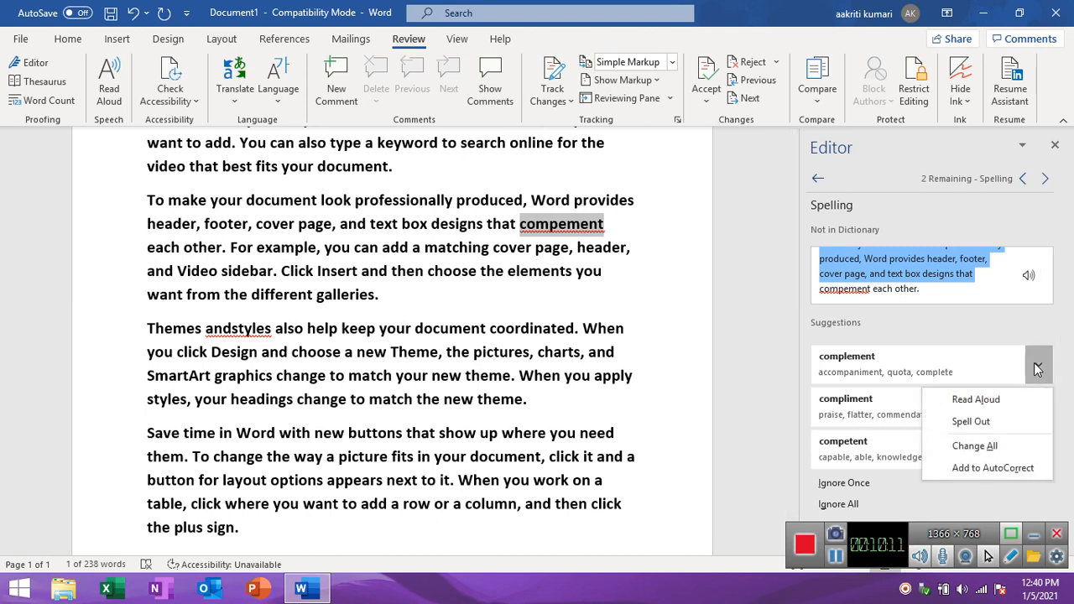
pyautogui.click(975, 446)
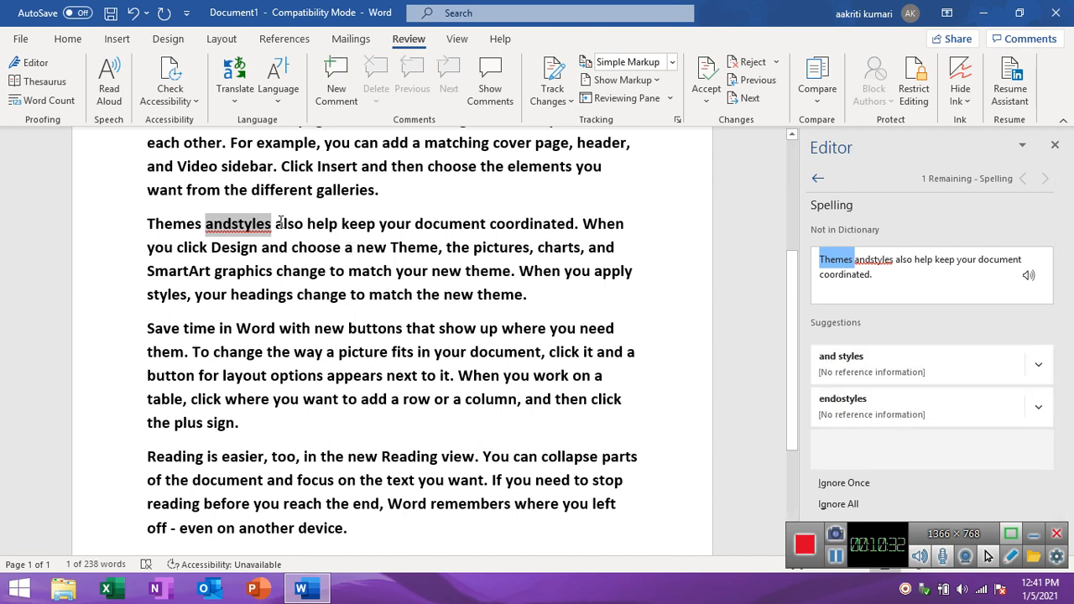
# Correct "andstyles" to "and styles" by adding the suggested correction to AutoCorrect.
pyautogui.click(1040, 369)
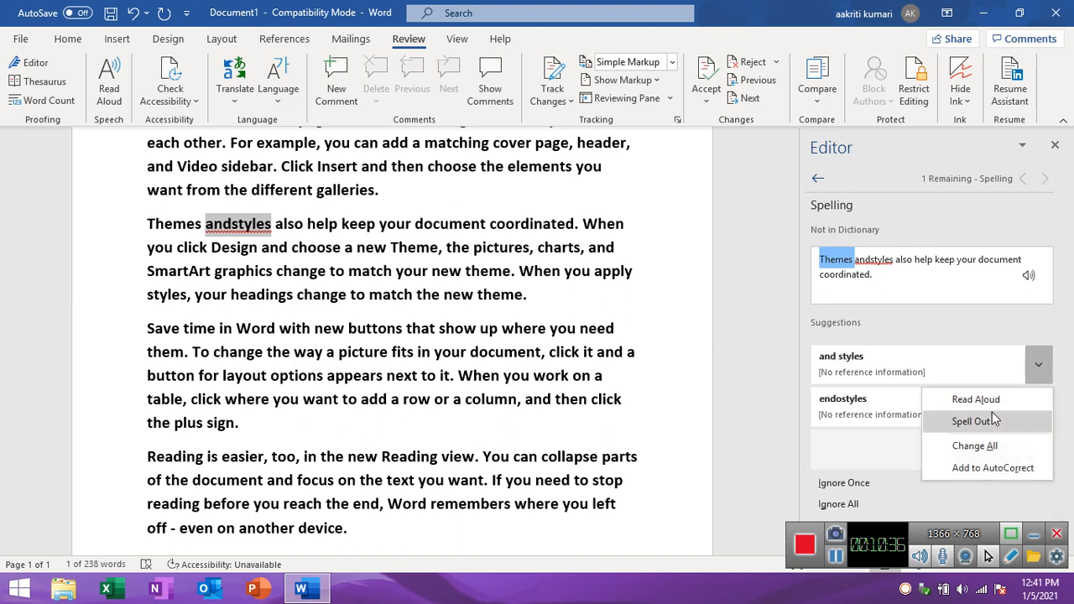
pyautogui.click(990, 470)
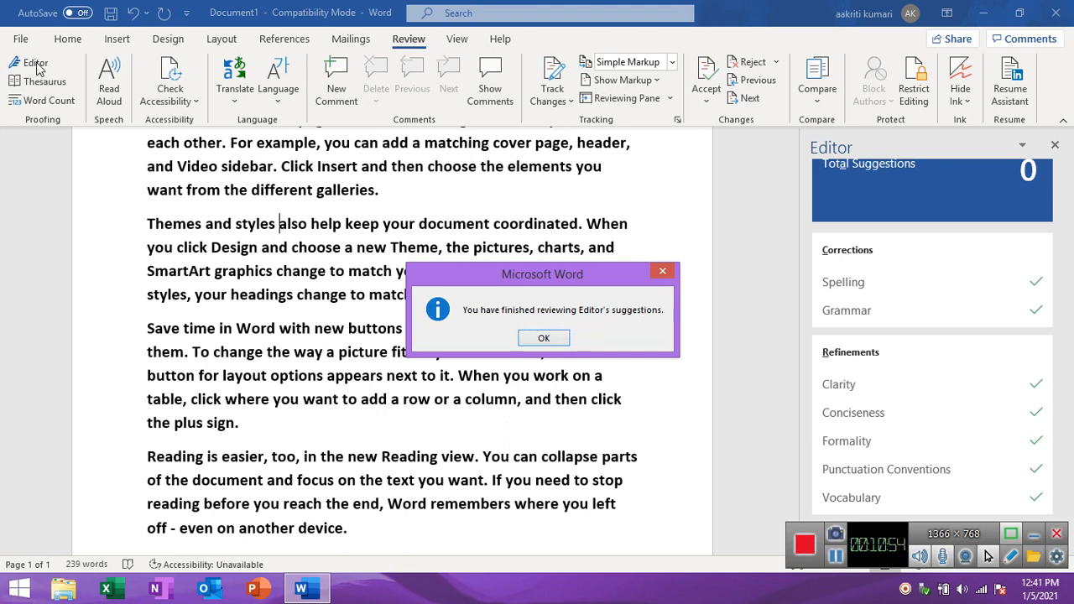
# Dismiss the completed Editor review and look up "choose" from the second paragraph in the Thesaurus, collapsing the "select (v.)" group.
pyautogui.click(542, 339)
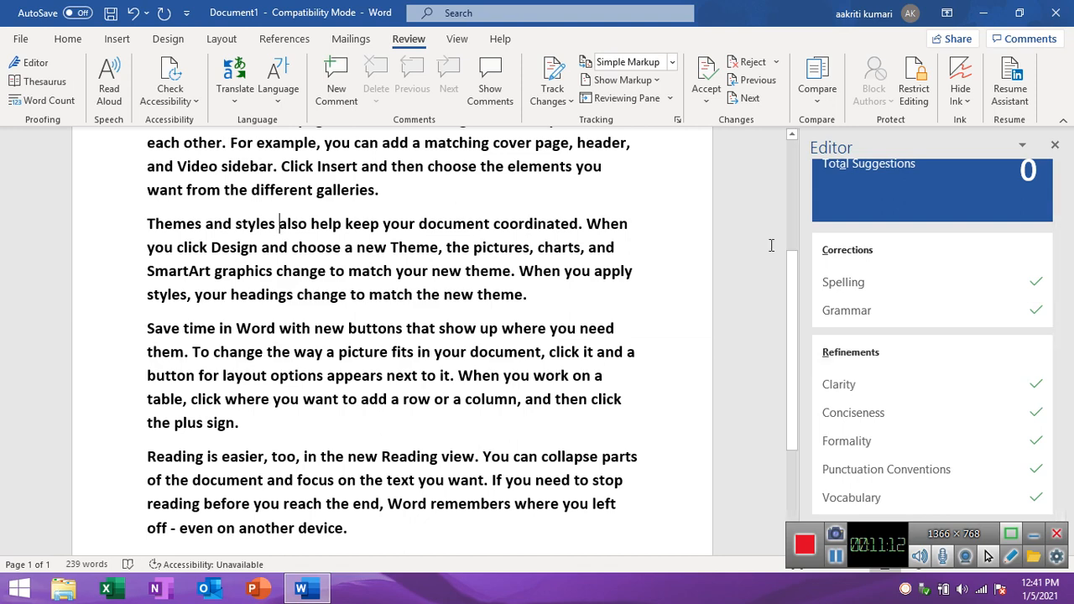
pyautogui.scroll(3, 796, 160)
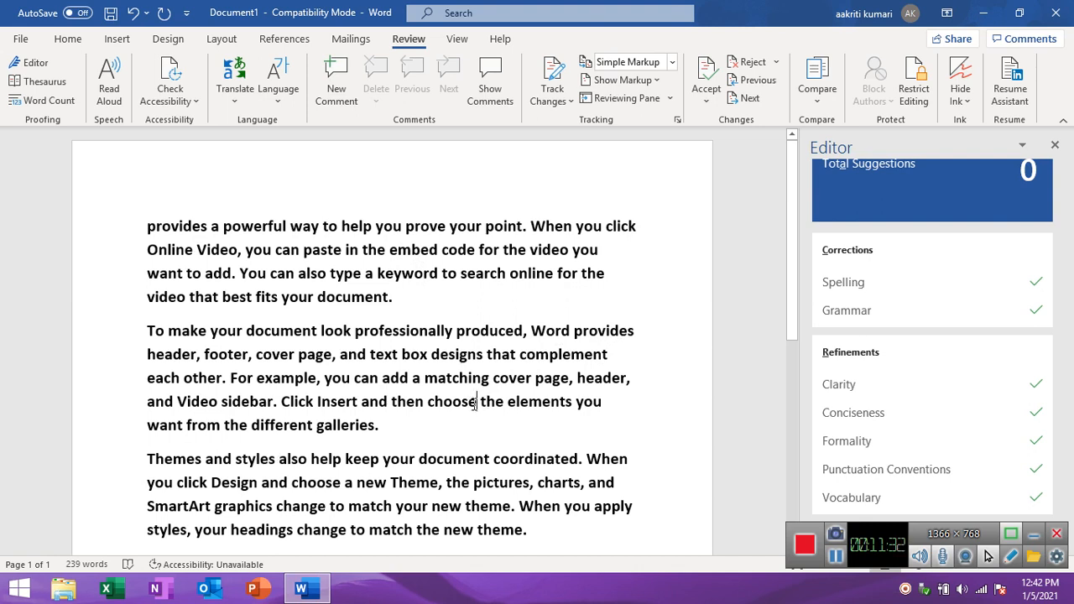
pyautogui.moveTo(479, 402); pyautogui.dragTo(428, 401)
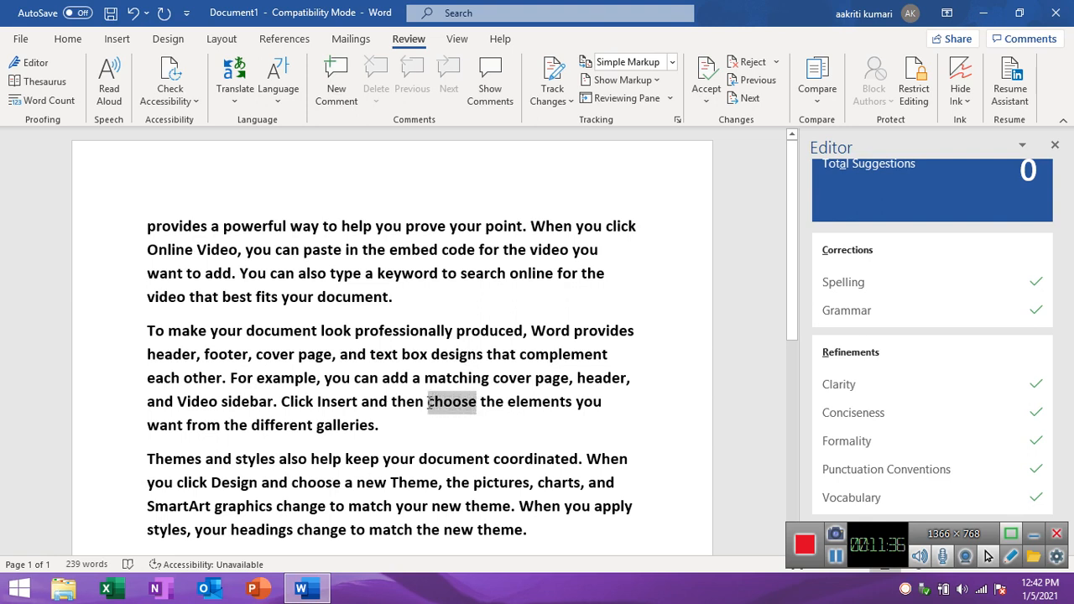
pyautogui.click(44, 82)
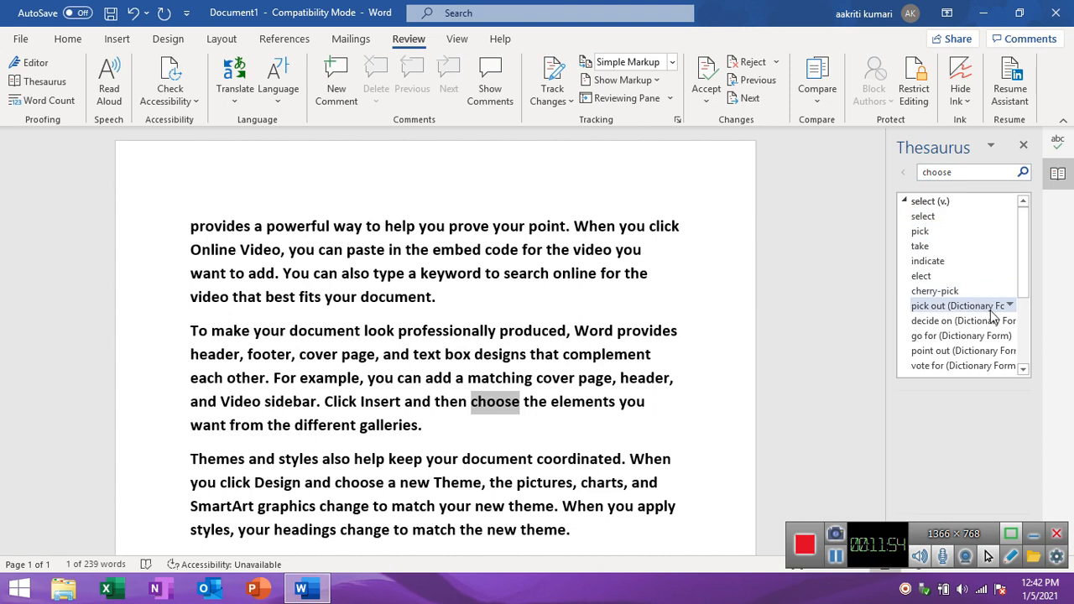
pyautogui.scroll(-3, 1023, 337)
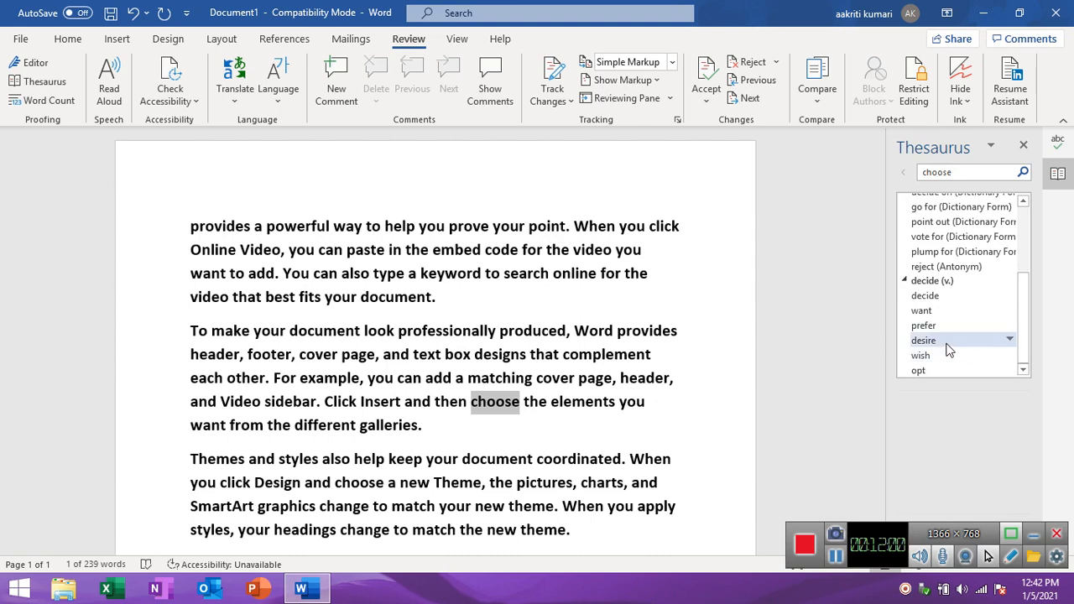
pyautogui.scroll(3, 1024, 243)
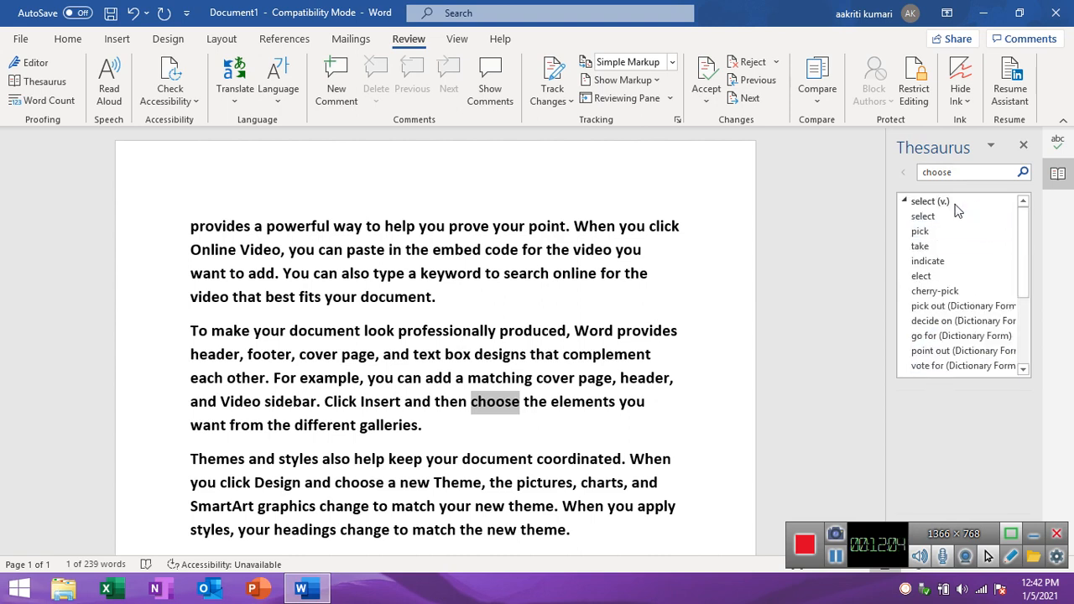
pyautogui.click(905, 201)
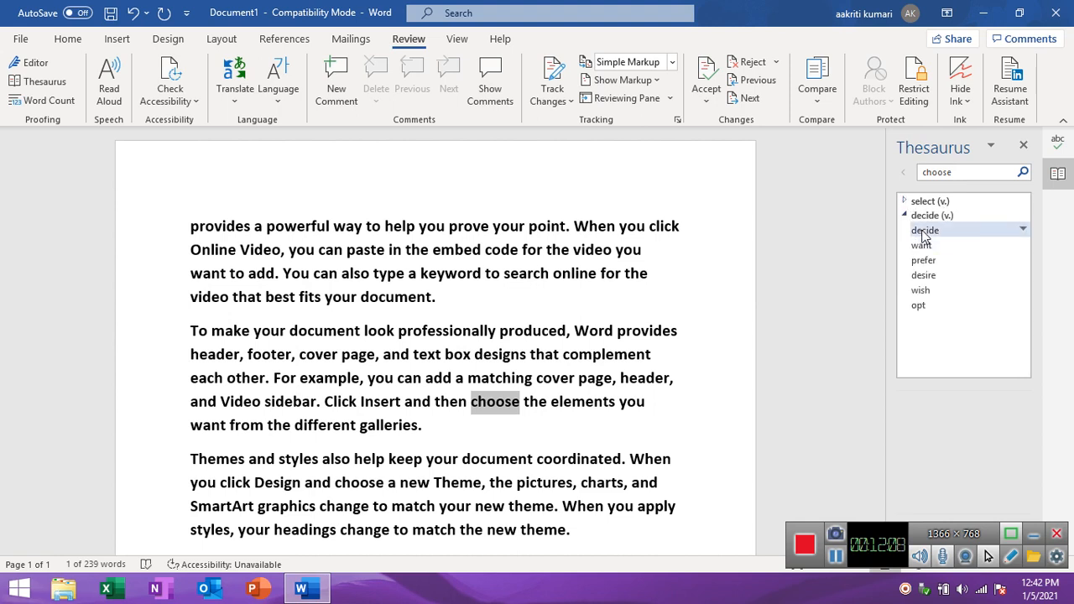
# Look up the synonym "decide" in the Thesaurus and insert "agree" from its results in place of "choose".
pyautogui.click(924, 231)
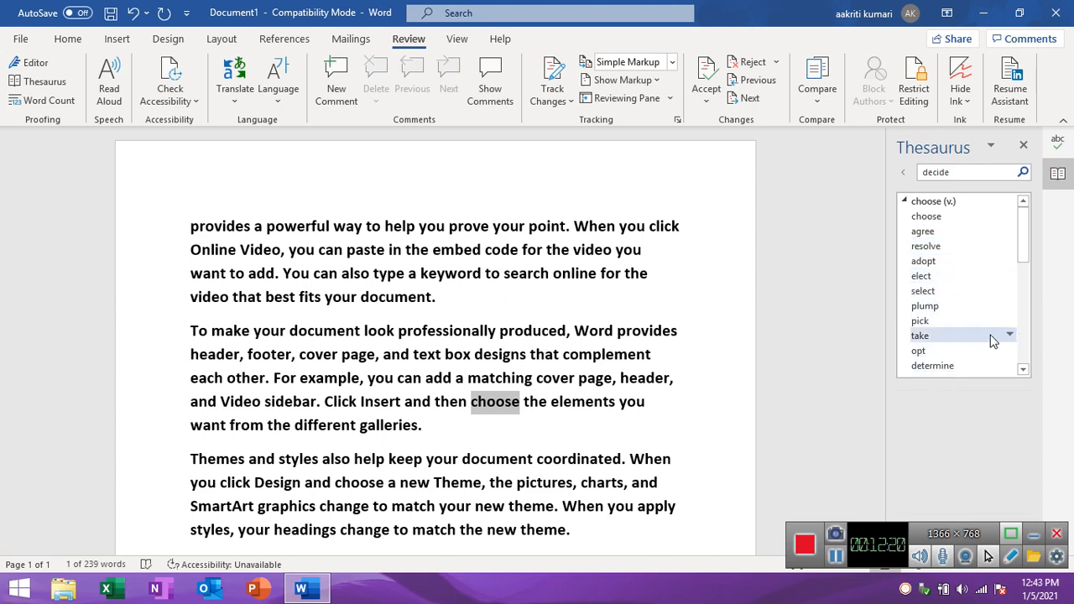
pyautogui.click(1023, 352)
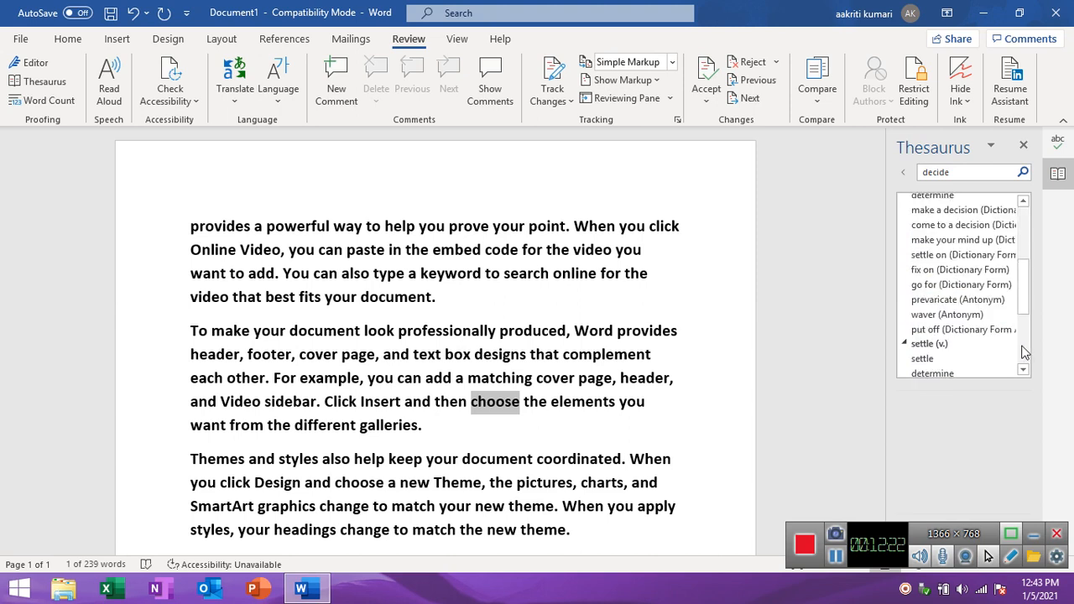
pyautogui.click(1023, 220)
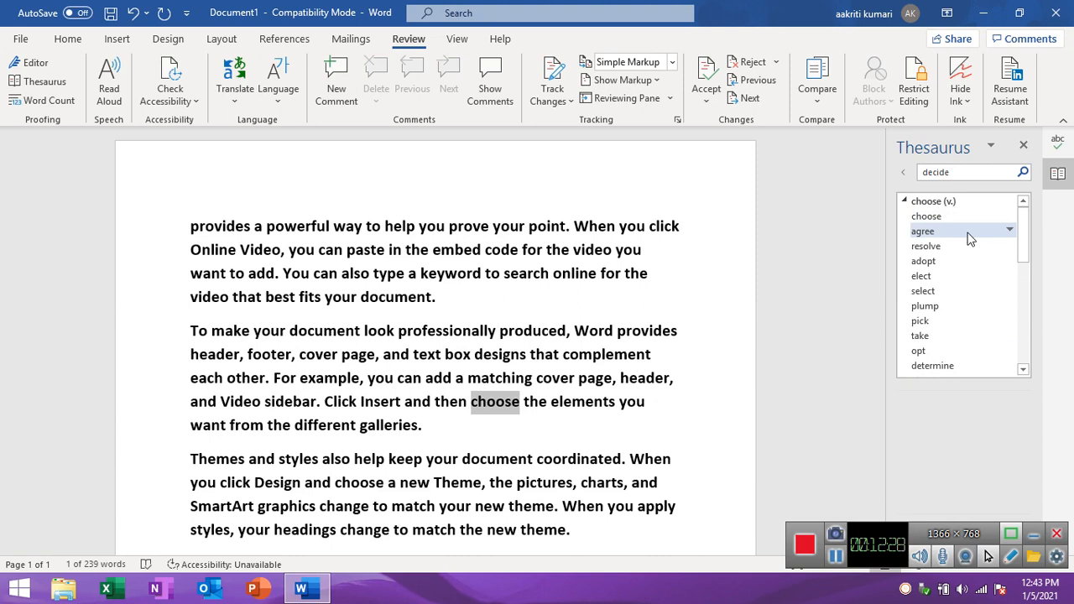
pyautogui.click(1009, 230)
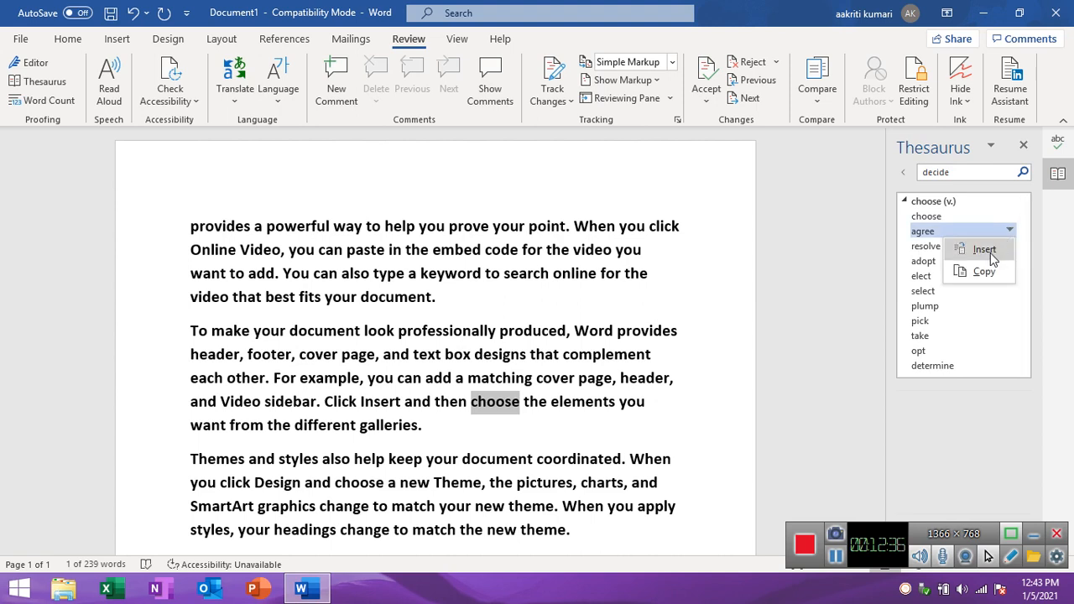
pyautogui.click(990, 252)
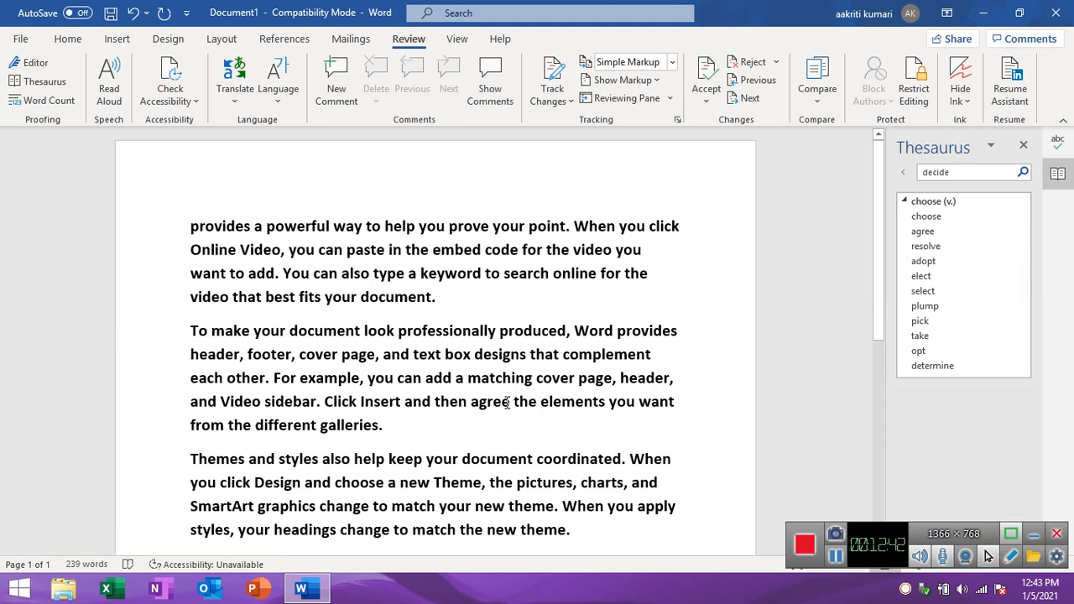
# Look up "agree" from the second paragraph in the Thesaurus and examine its full list of synonyms and antonyms.
pyautogui.moveTo(510, 402); pyautogui.dragTo(471, 402)
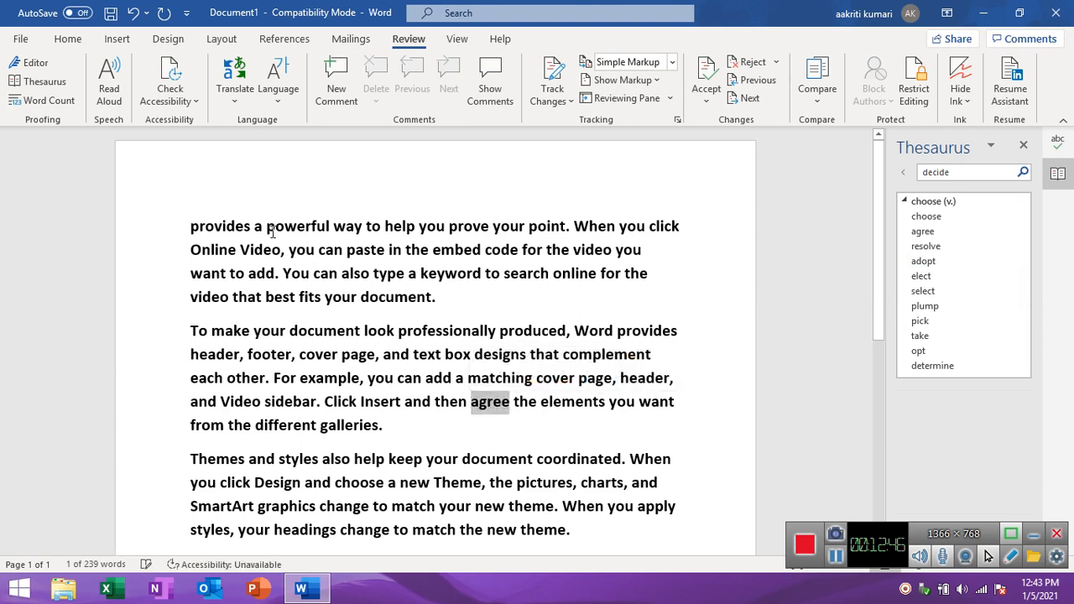
pyautogui.click(67, 85)
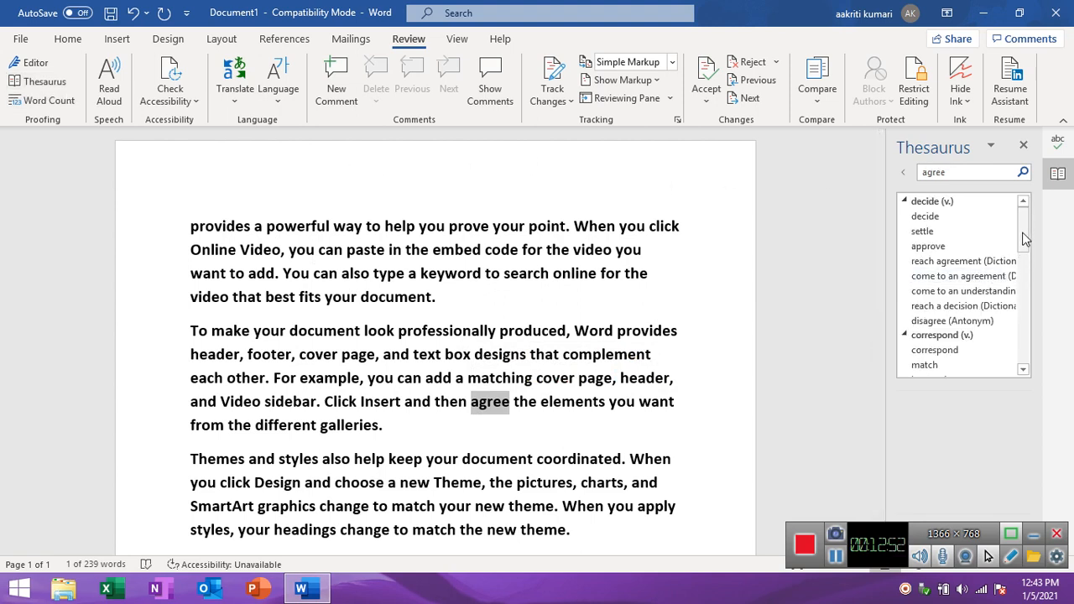
pyautogui.click(1023, 278)
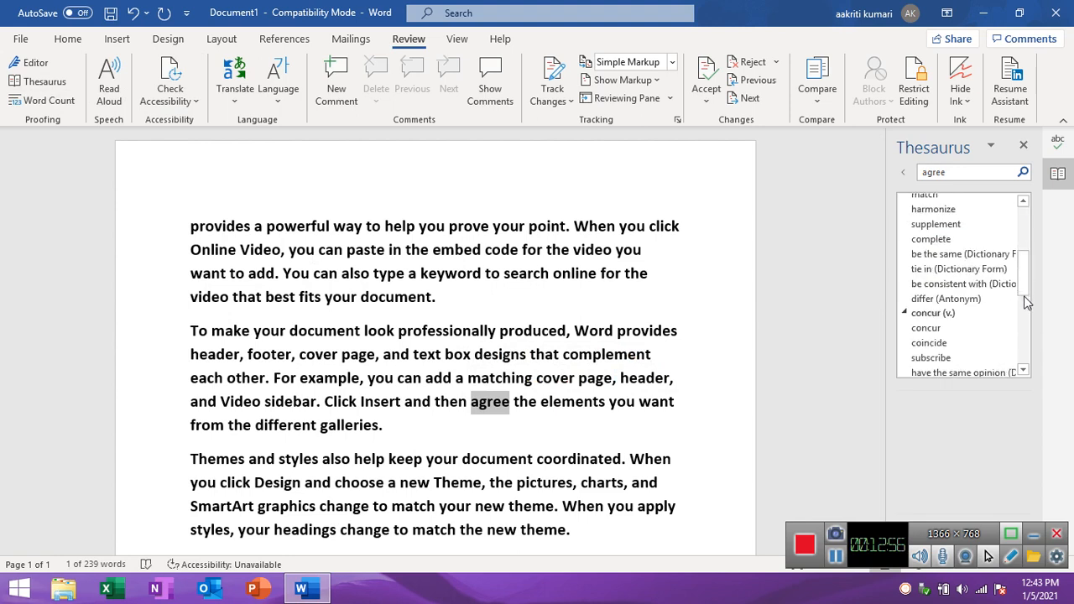
pyautogui.click(1025, 298)
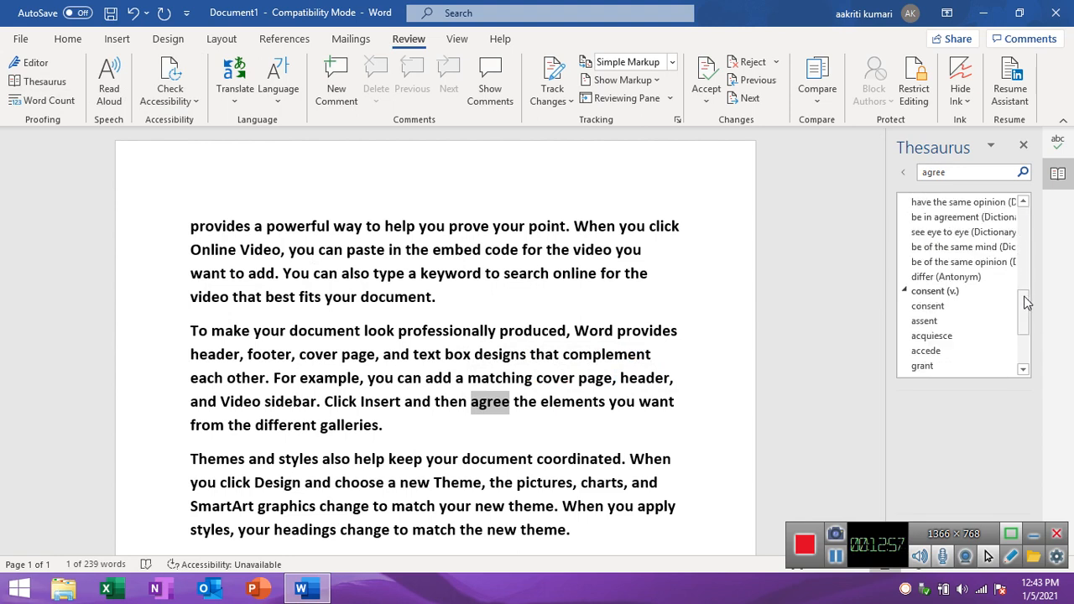
pyautogui.click(1025, 350)
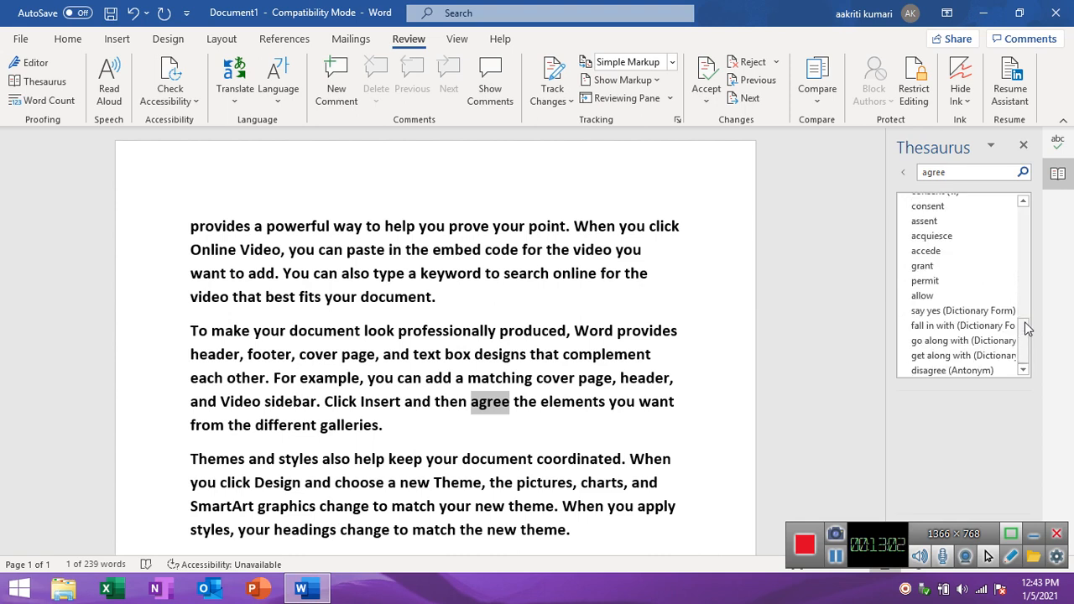
pyautogui.click(1026, 293)
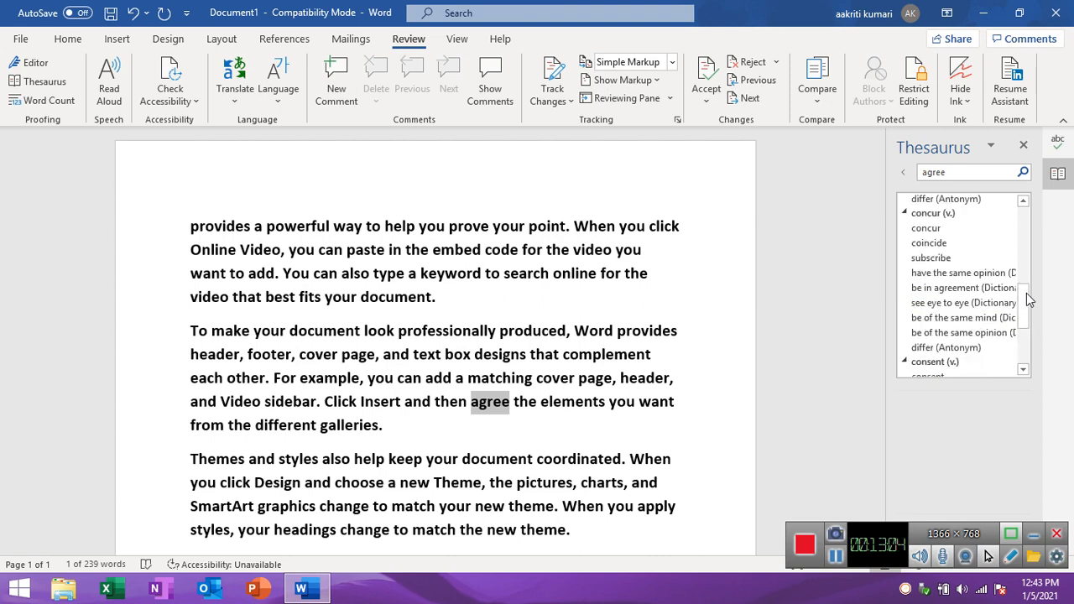
pyautogui.click(1026, 269)
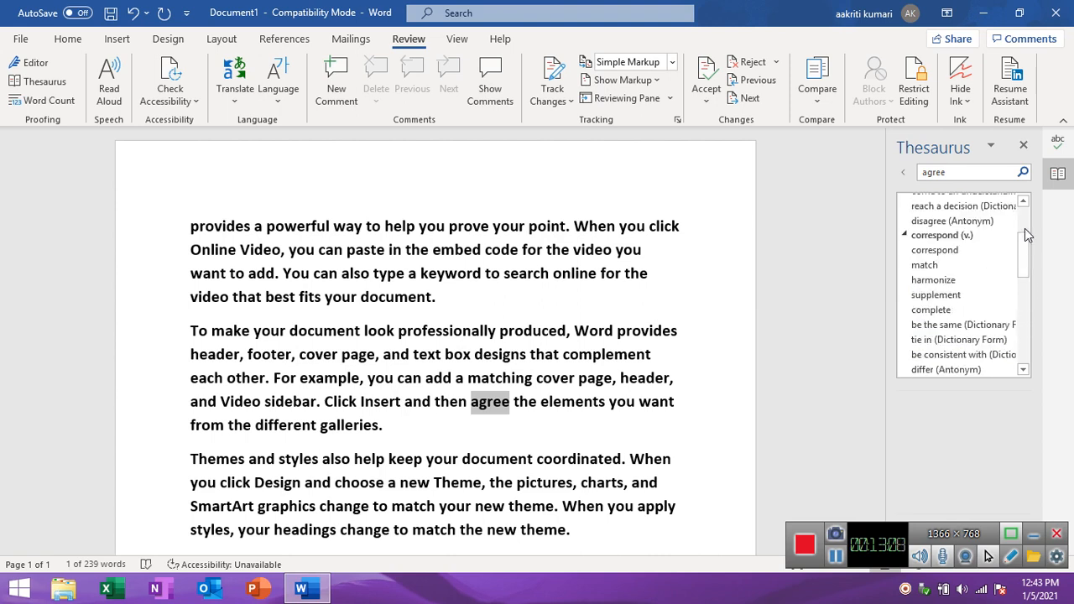
pyautogui.click(1026, 230)
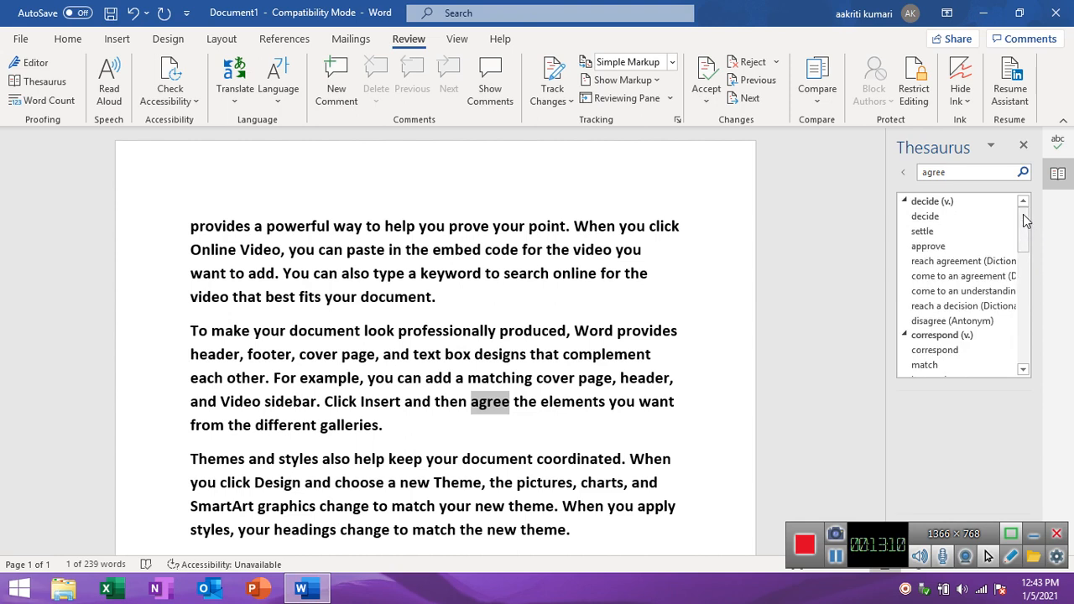
# Replace "agree" in the second paragraph with "choose", copied from the Thesaurus results for "decide".
pyautogui.click(939, 216)
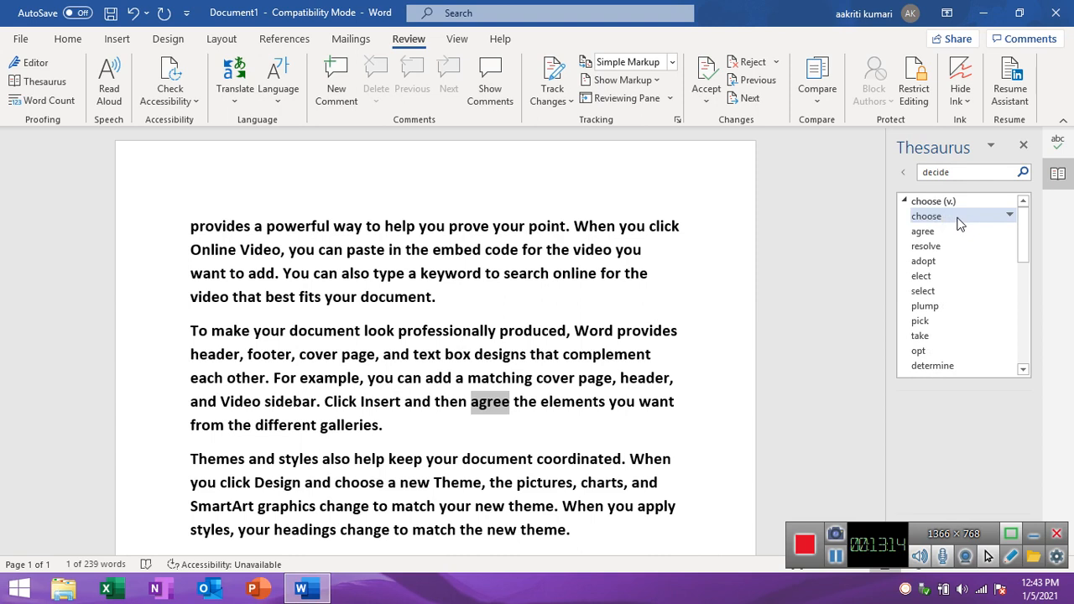
pyautogui.click(1011, 215)
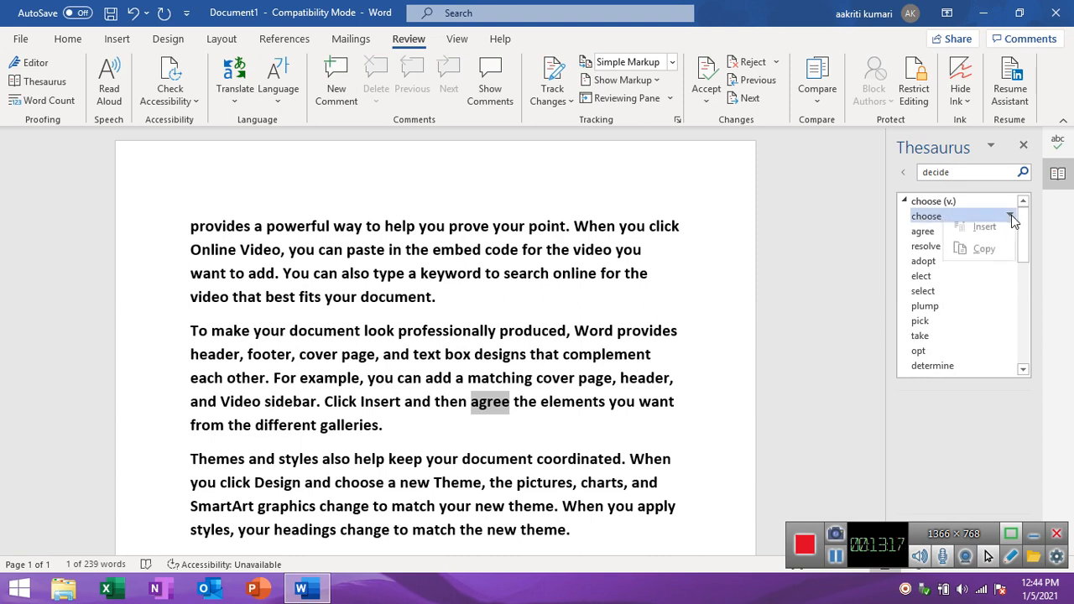
pyautogui.click(985, 256)
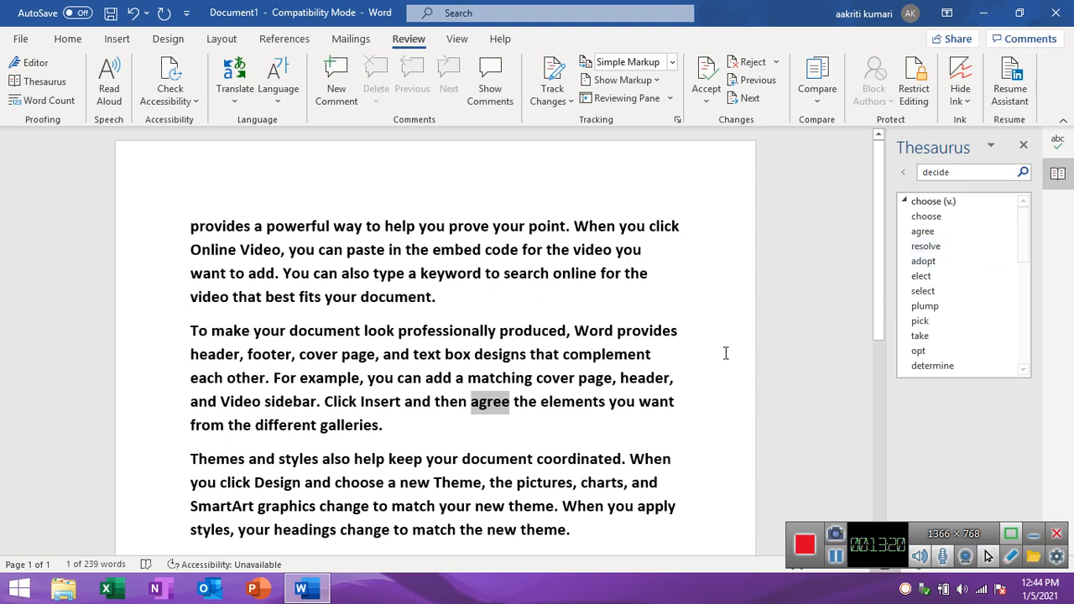
pyautogui.click(512, 403)
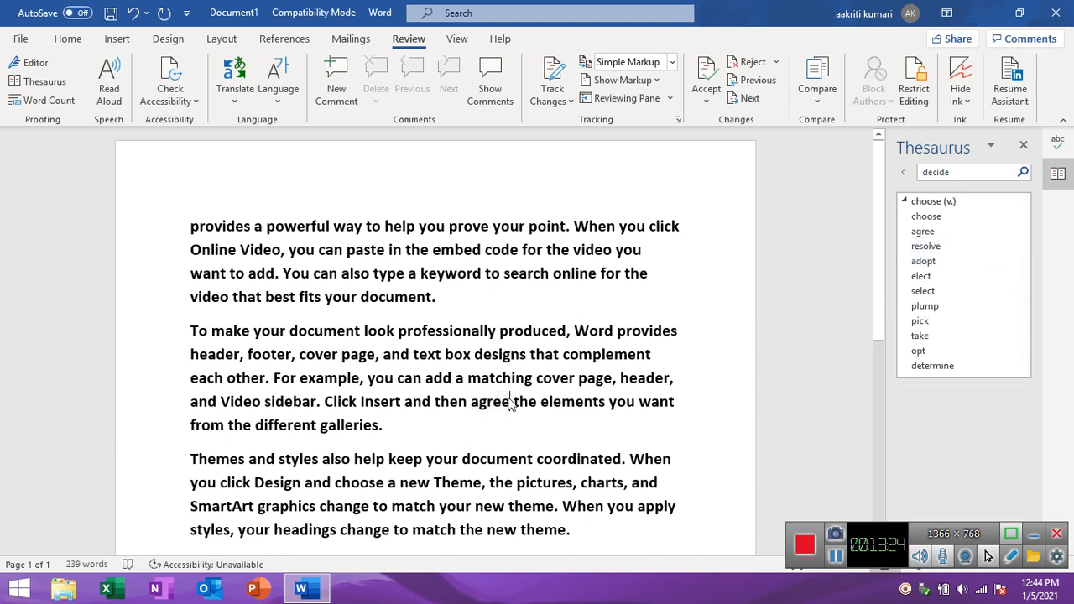
pyautogui.write('choose')
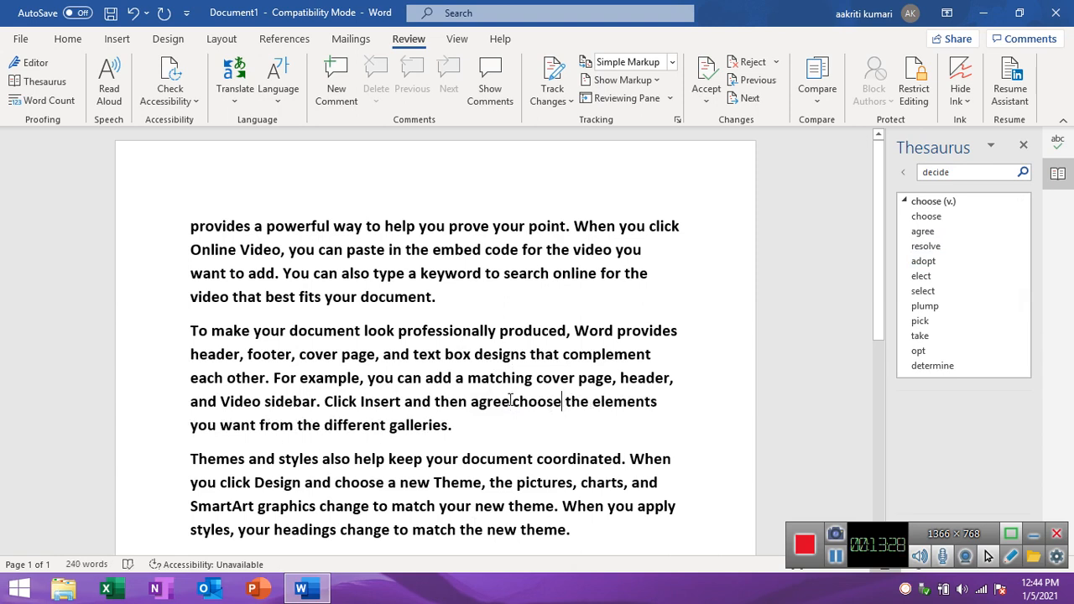
pyautogui.click(509, 401)
pyautogui.press('BackSpace')
pyautogui.press('BackSpace')
pyautogui.press('BackSpace')
pyautogui.press('BackSpace')
pyautogui.press('BackSpace')
pyautogui.press('BackSpace')
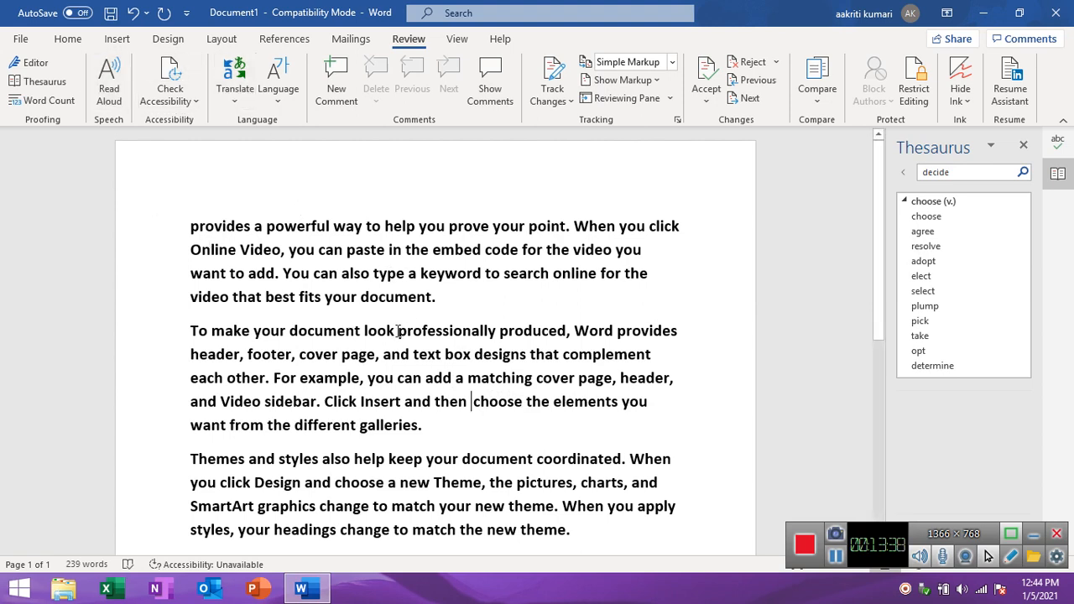
# Look up "look" from the second paragraph in the Thesaurus and examine its synonym groups, collapsing "appearance (n.)", "observe (v.)" and "seem (v.)".
pyautogui.moveTo(398, 330); pyautogui.dragTo(364, 332)
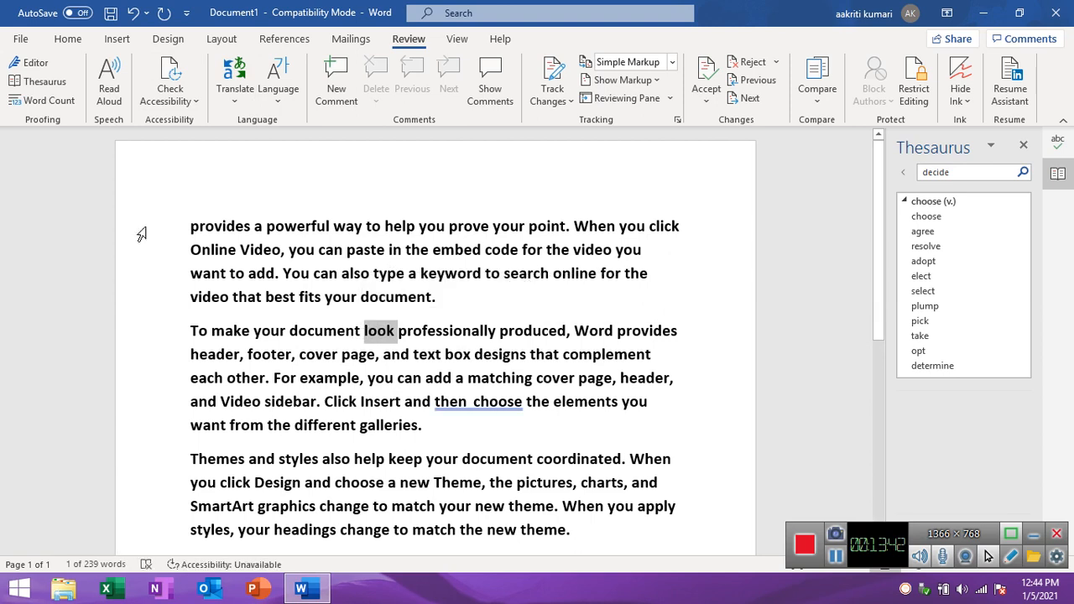
pyautogui.click(49, 81)
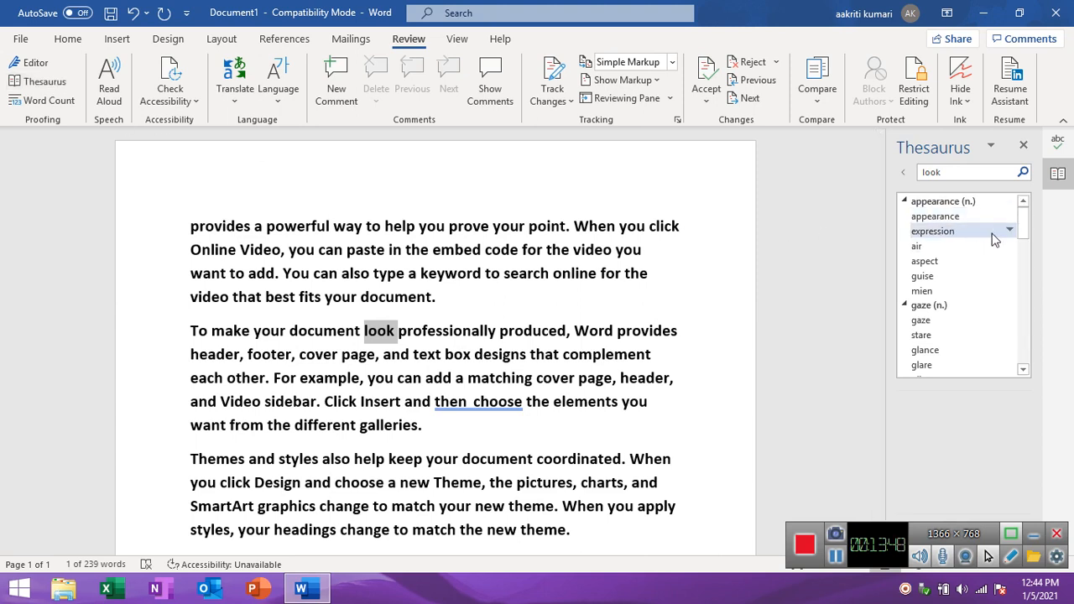
pyautogui.click(906, 201)
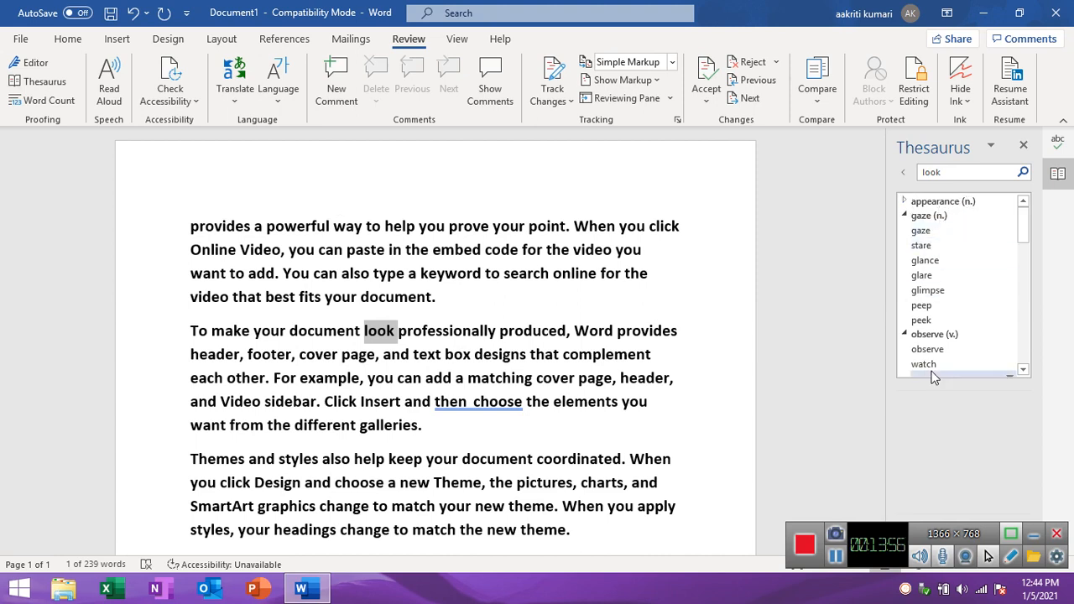
pyautogui.click(906, 335)
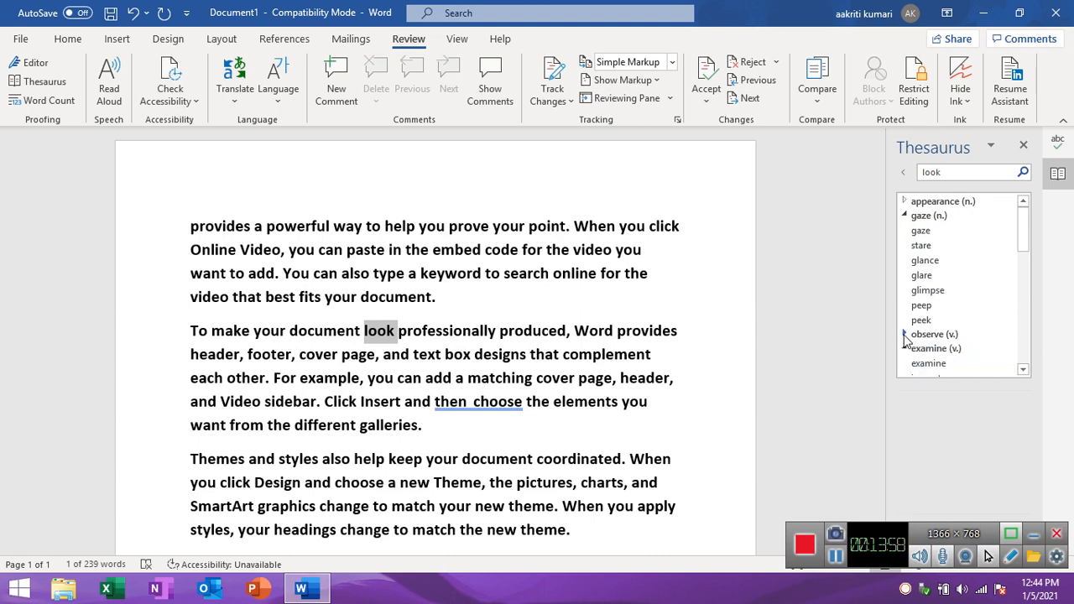
pyautogui.click(1025, 341)
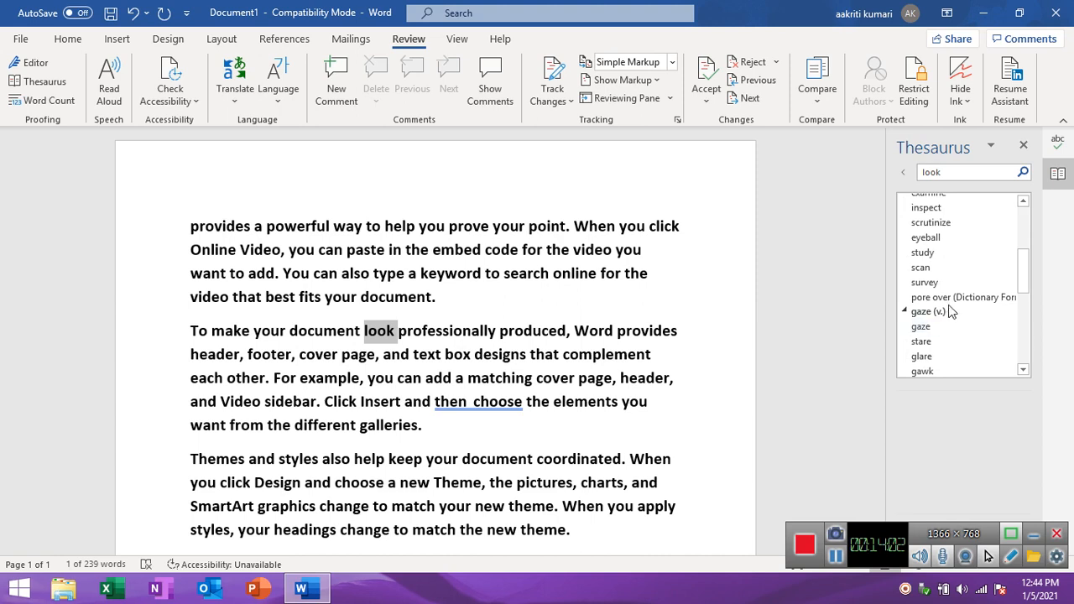
pyautogui.click(1023, 347)
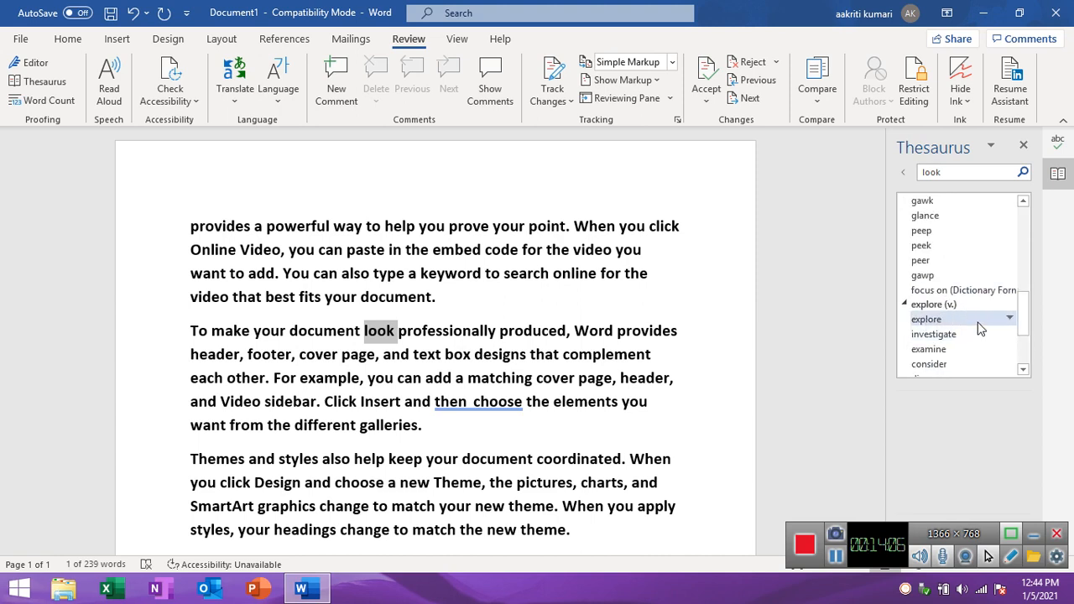
pyautogui.click(1021, 356)
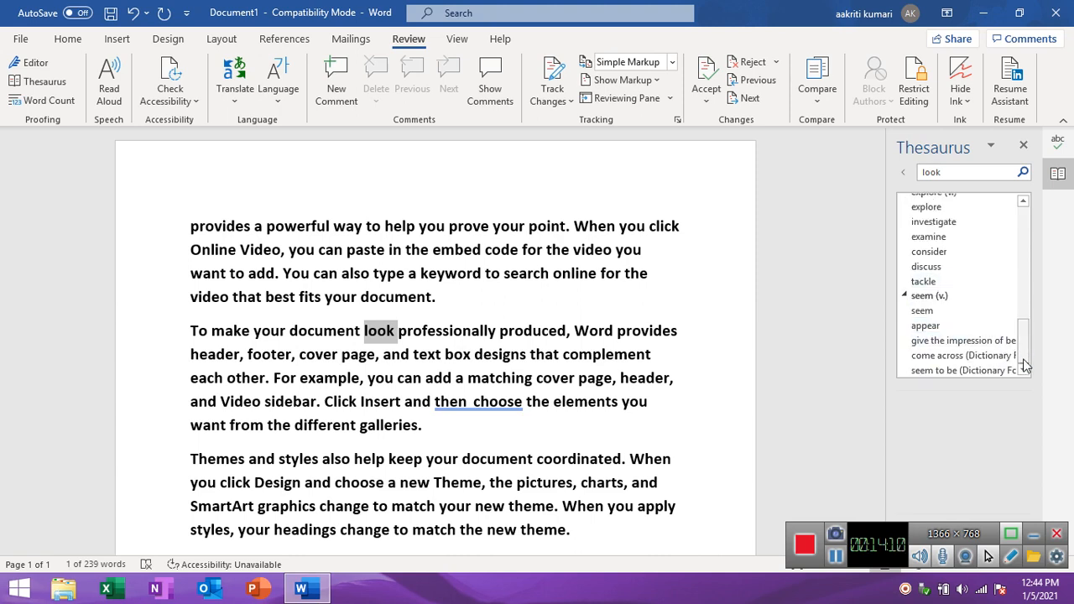
pyautogui.click(906, 296)
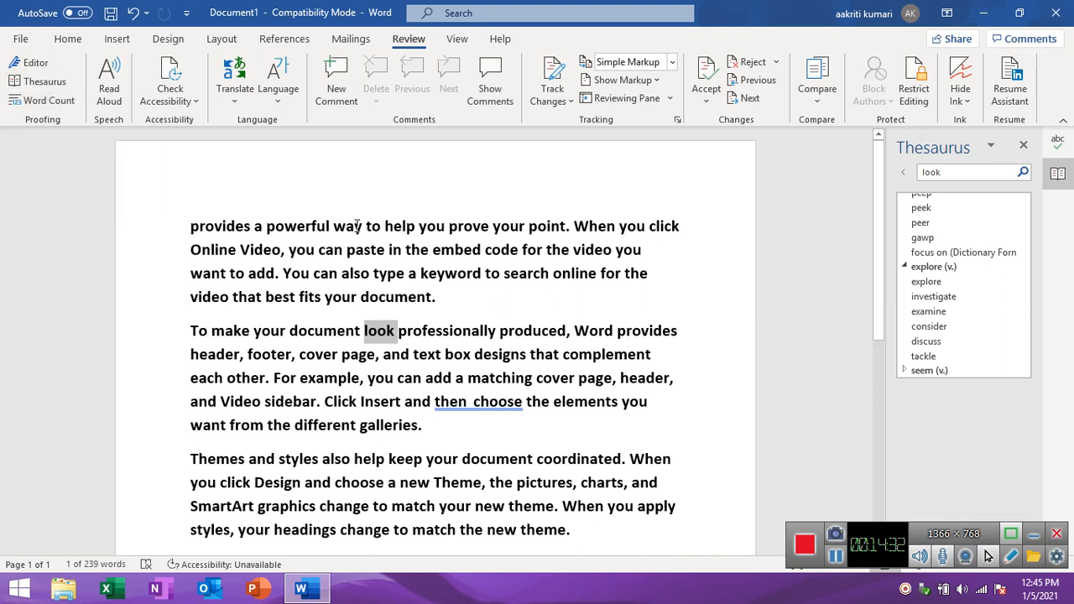
# Remove the extra space between "then" and "choose" in the second paragraph.
pyautogui.click(594, 249)
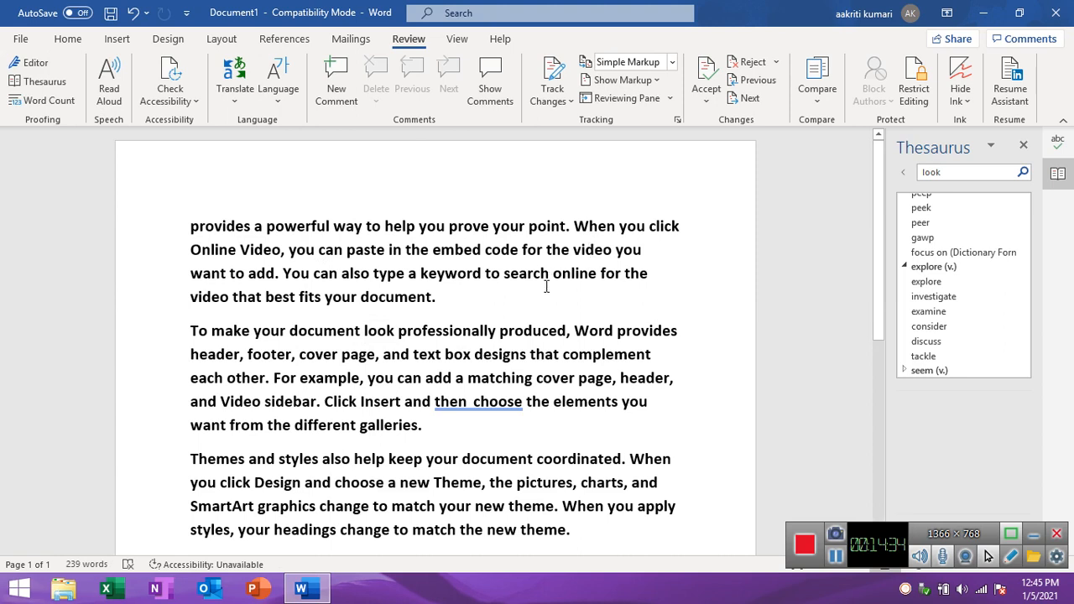
pyautogui.click(475, 404)
pyautogui.press('BackSpace')
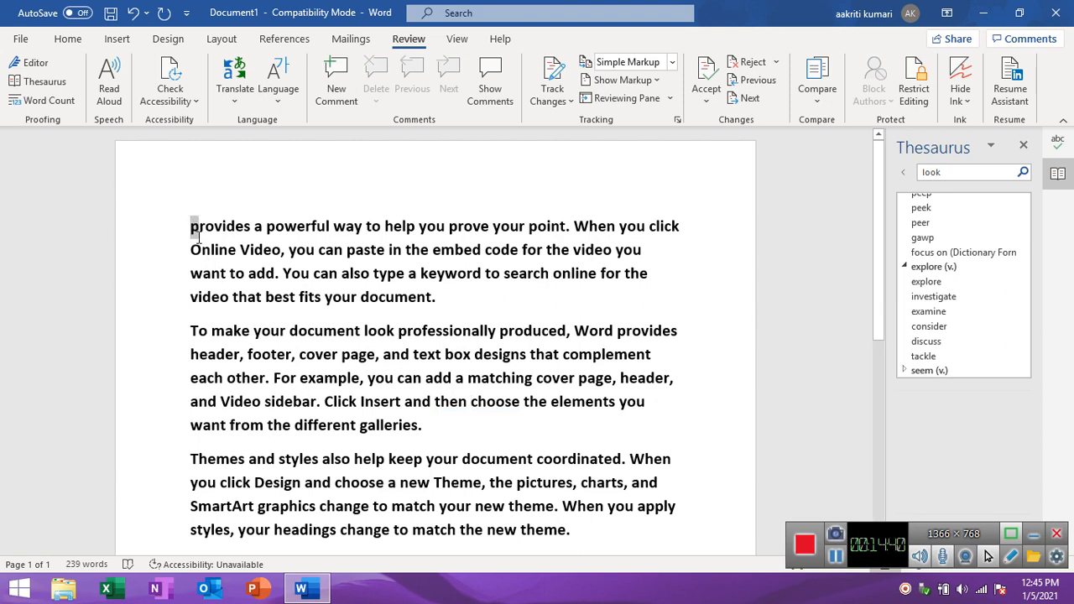
# Check the Word Count statistics for the first two paragraphs, and close them and clear the selection.
pyautogui.moveTo(192, 227); pyautogui.dragTo(426, 426)
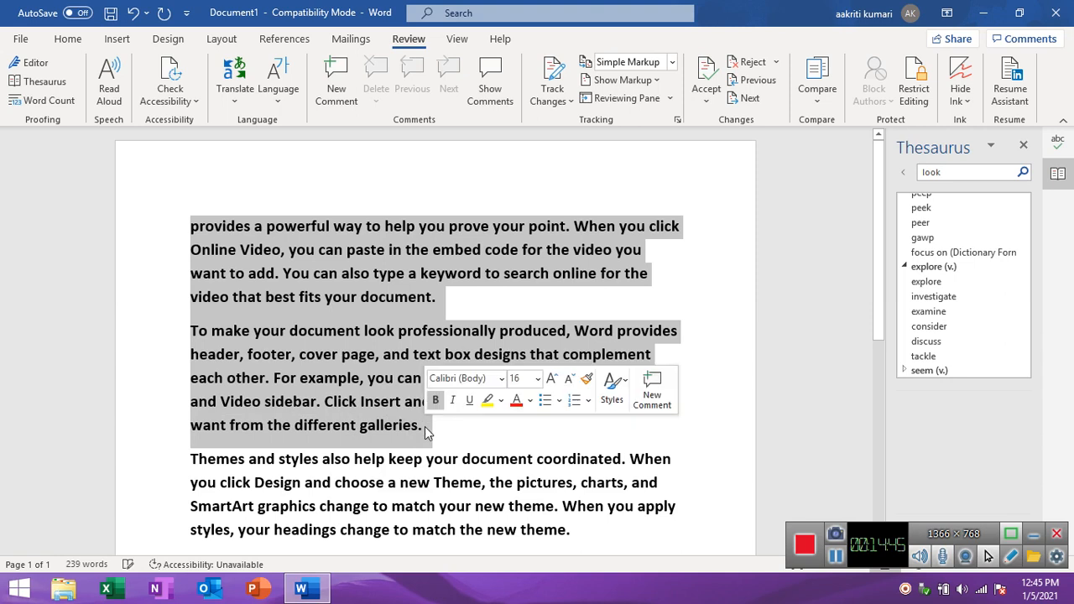
pyautogui.click(71, 103)
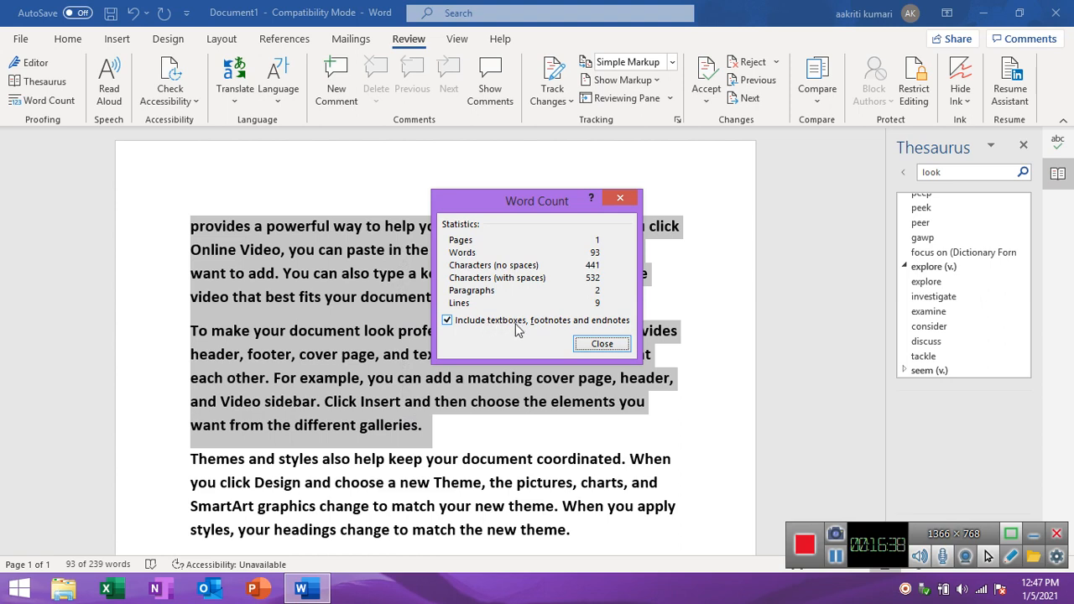
pyautogui.click(608, 344)
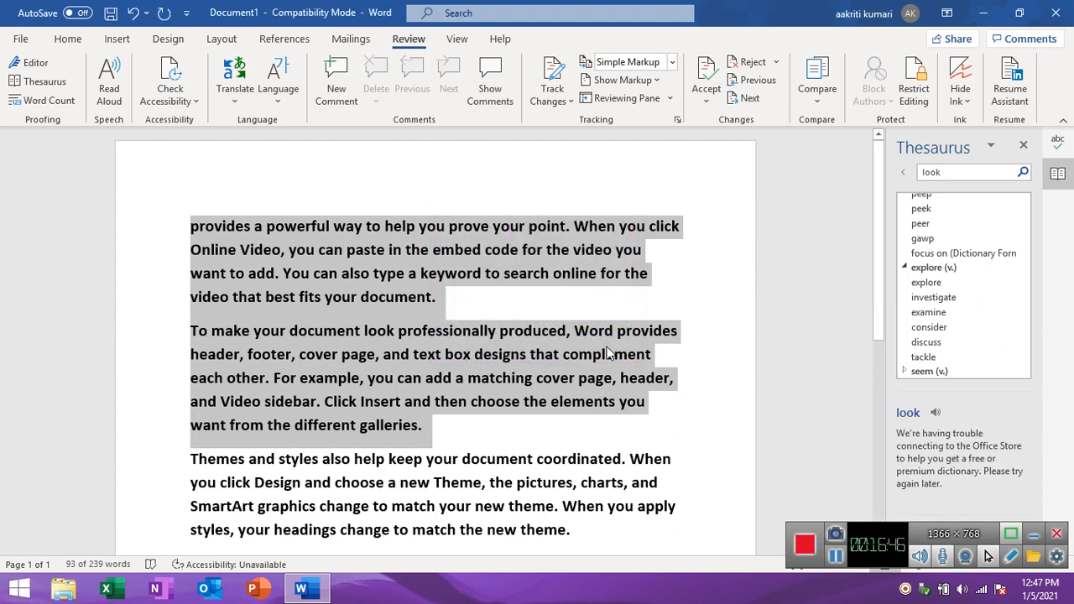
pyautogui.click(678, 225)
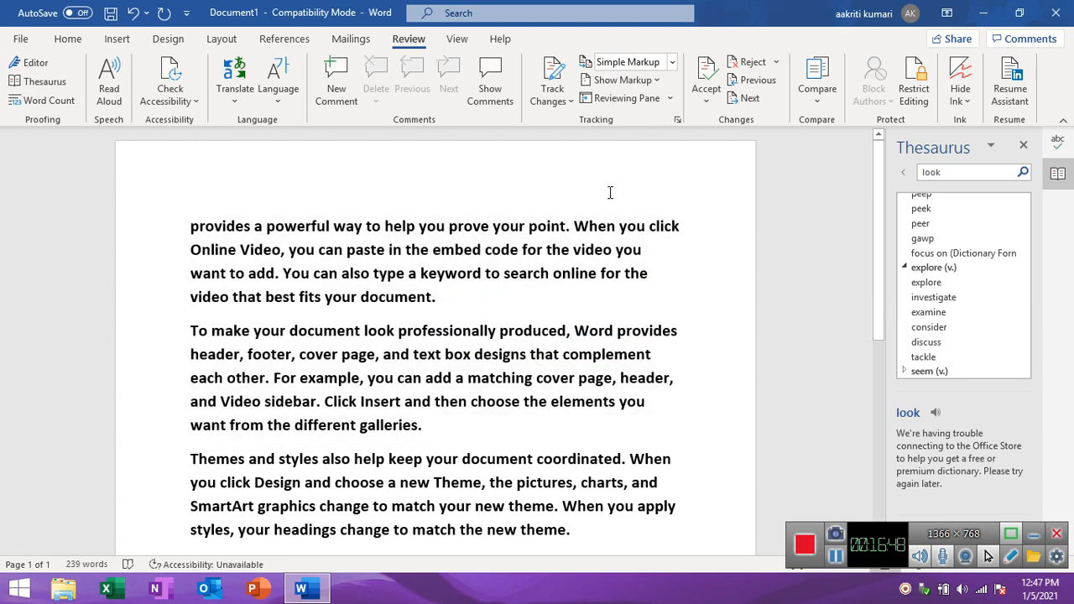